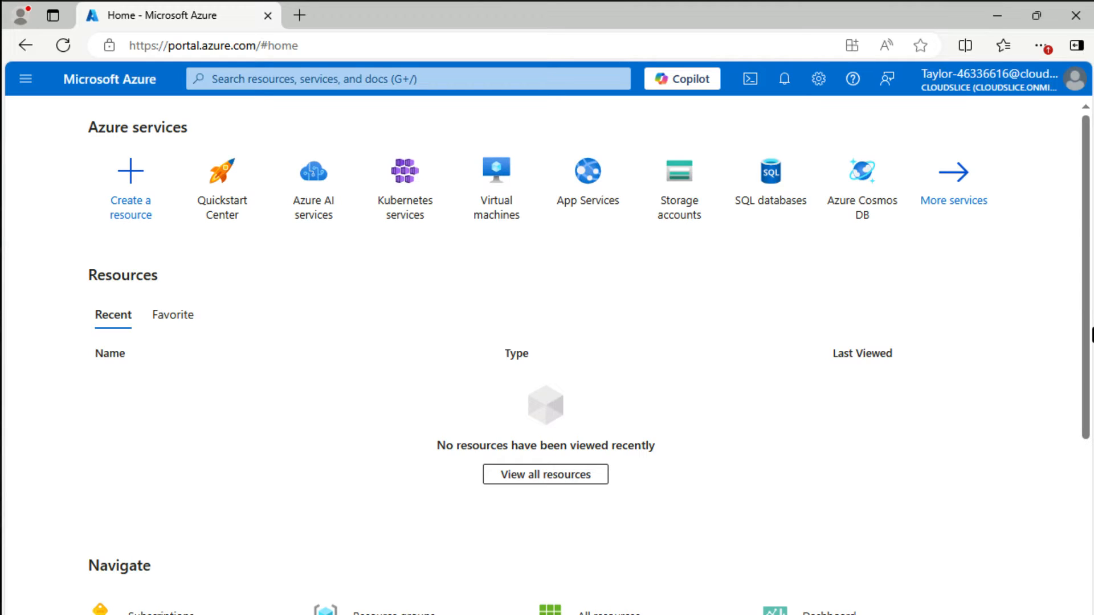
- Start creating a new Azure virtual machine from the virtual machines service
left_click(506, 192)
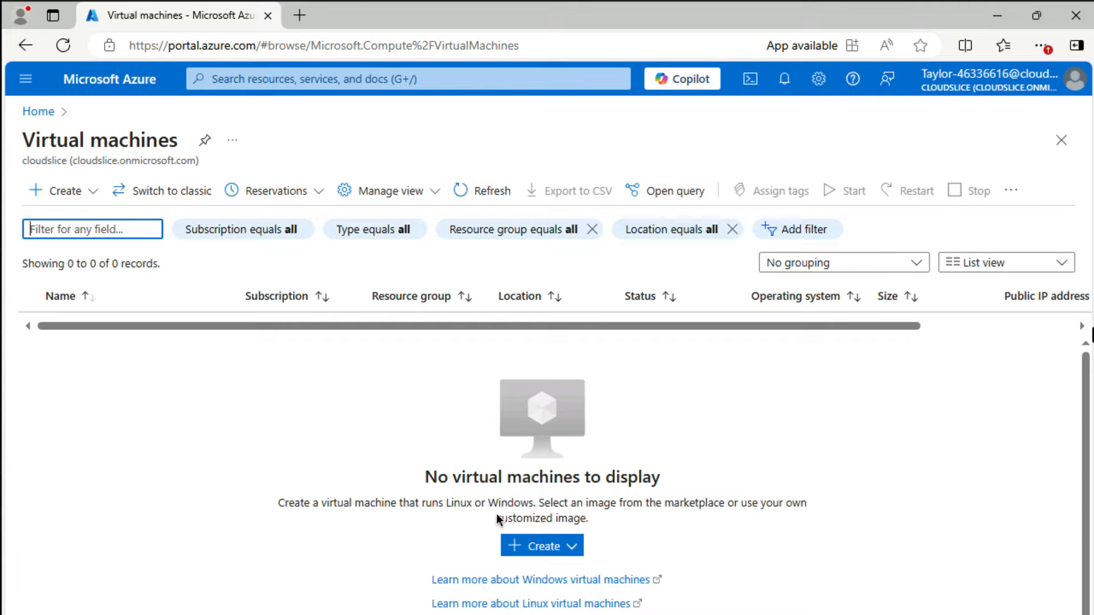
left_click(567, 551)
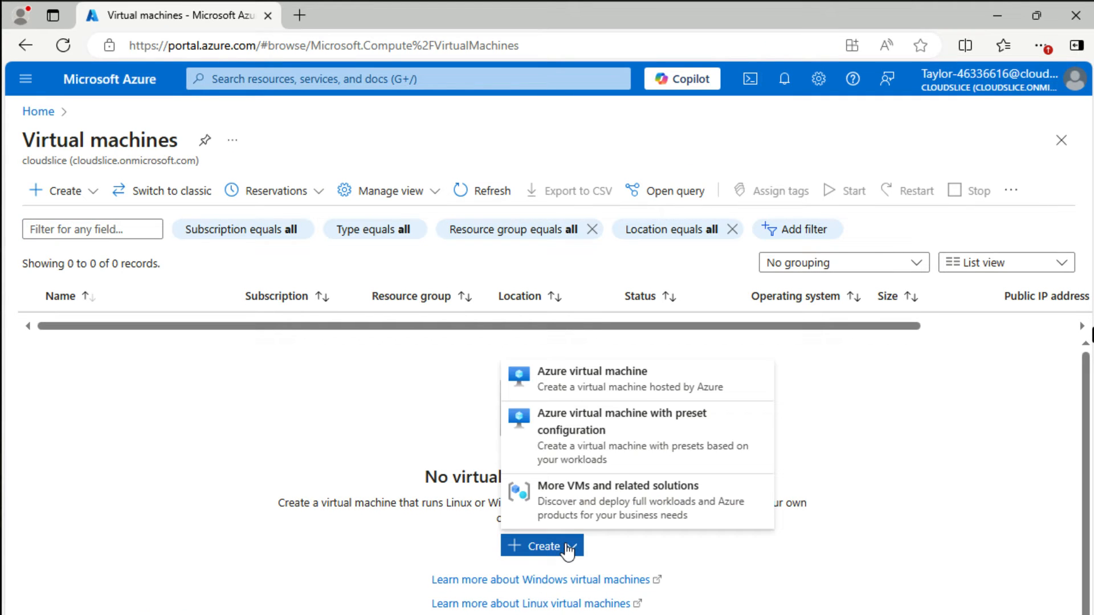
left_click(565, 373)
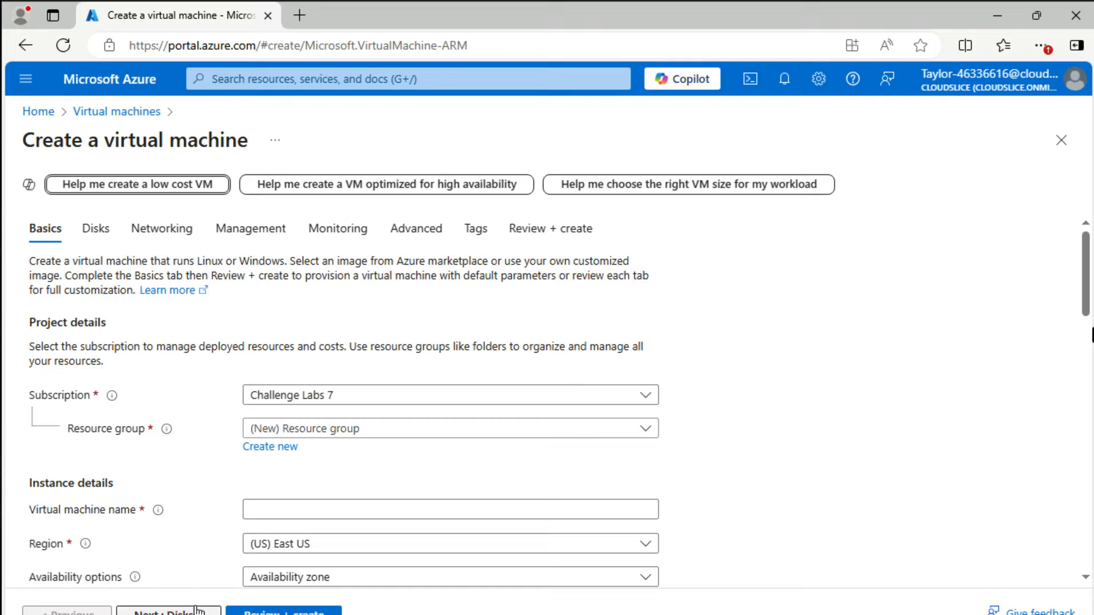
- Assign the virtual machine to the existing resource group corp-datalod46336616 and name it VM1
left_click(552, 436)
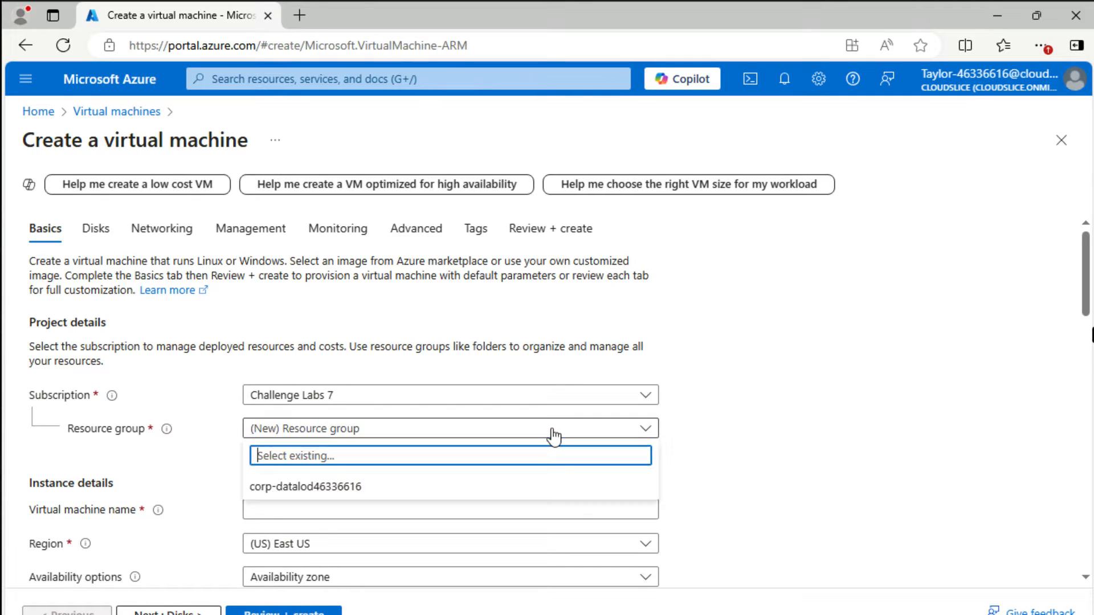
left_click(350, 487)
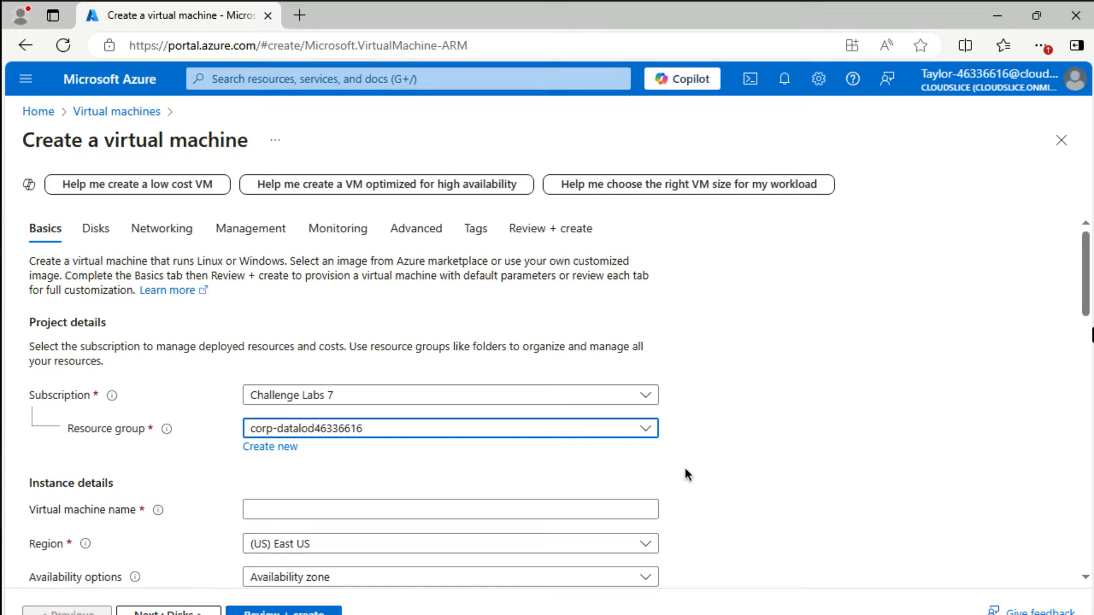
left_click(457, 511)
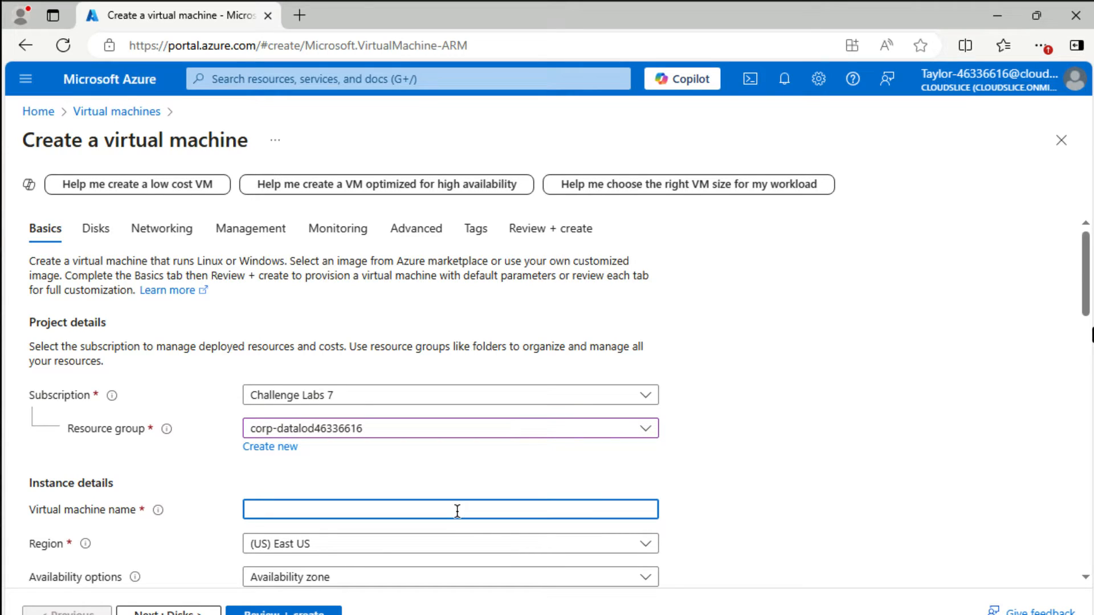
type("VM1")
- Set the security type to Standard and the image to Windows Server 2019 Datacenter - x64 Gen2
scroll(586, 489, "down", 1)
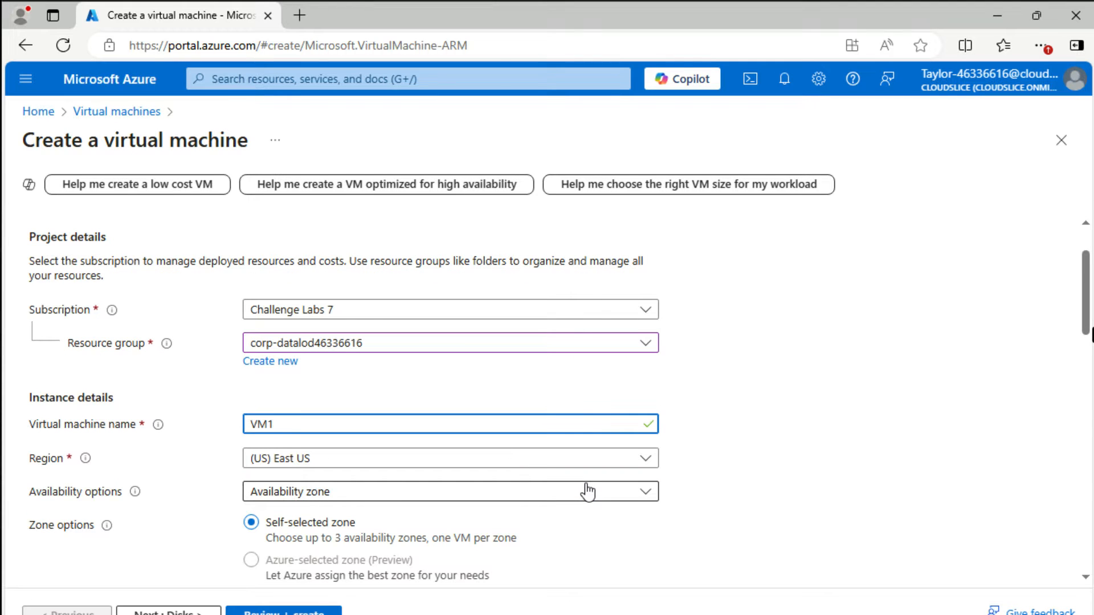
scroll(587, 490, "down", 1)
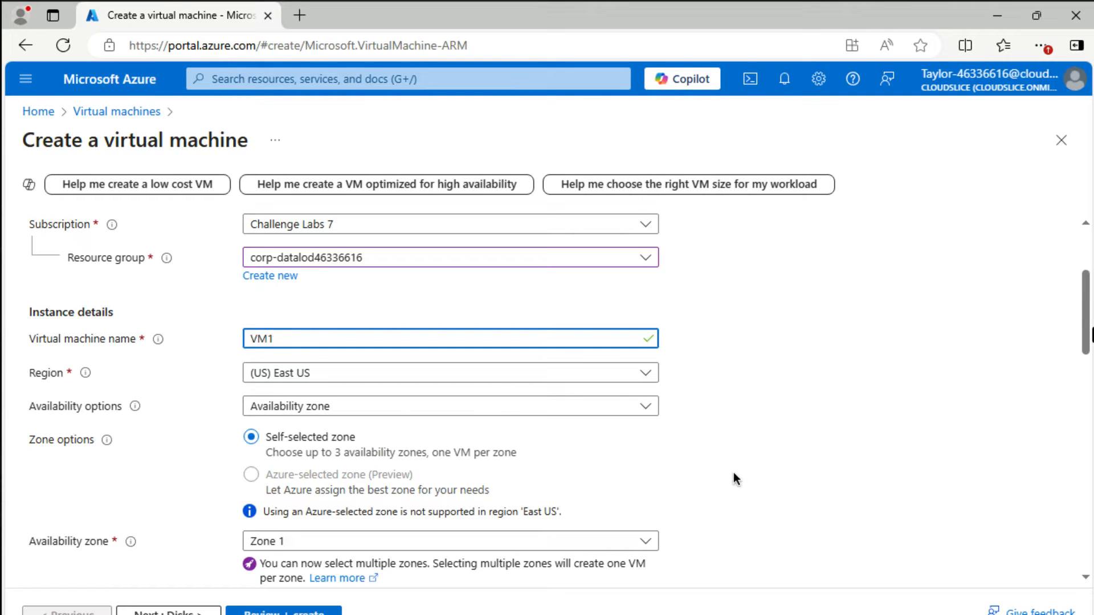
scroll(734, 479, "down", 1)
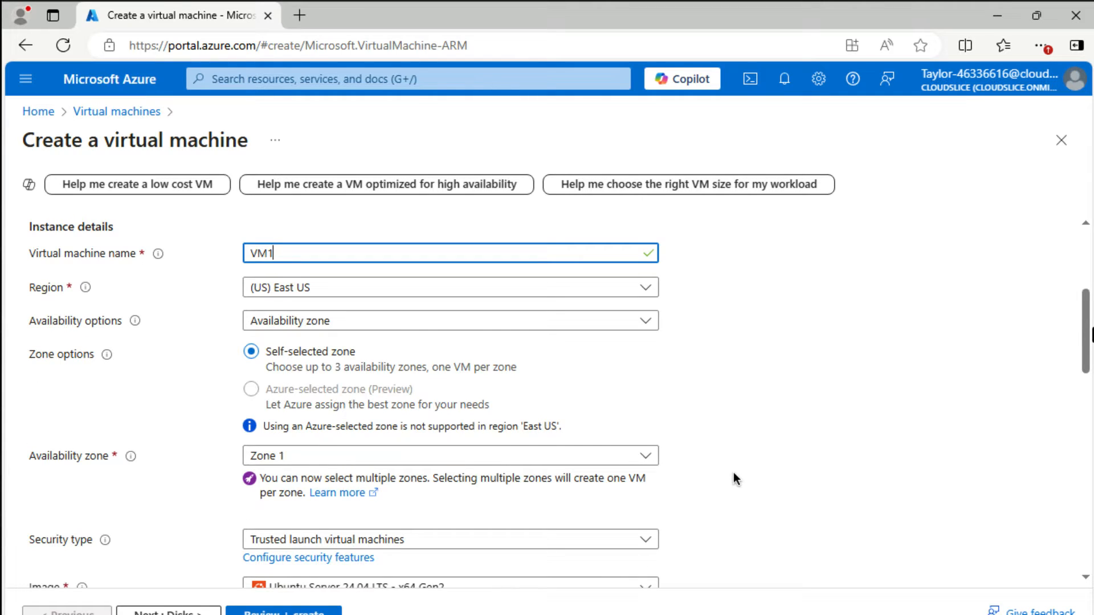
scroll(733, 479, "down", 1)
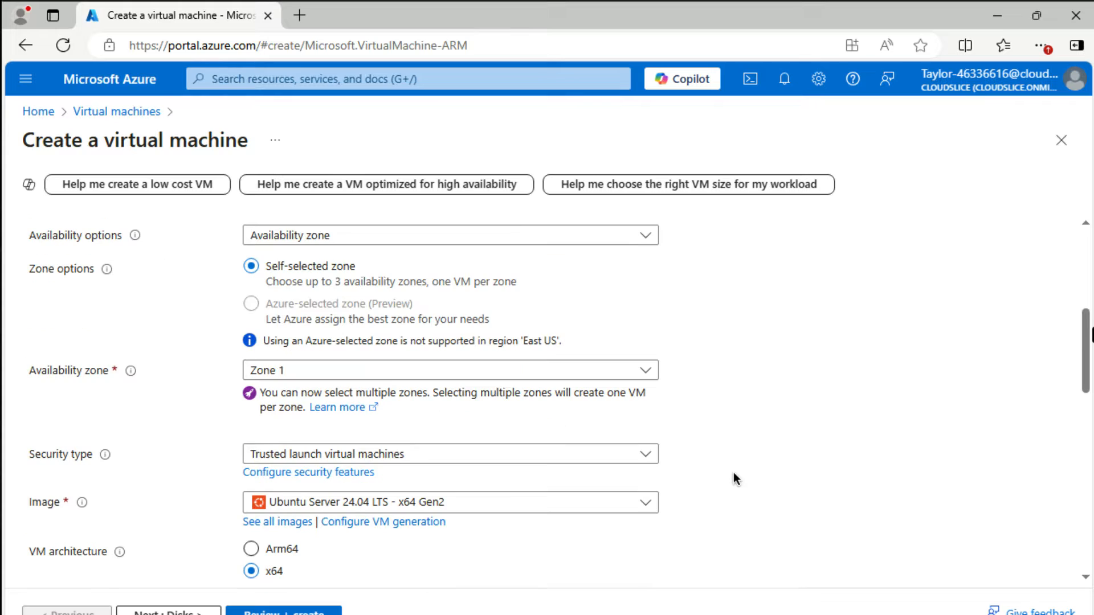
left_click(646, 454)
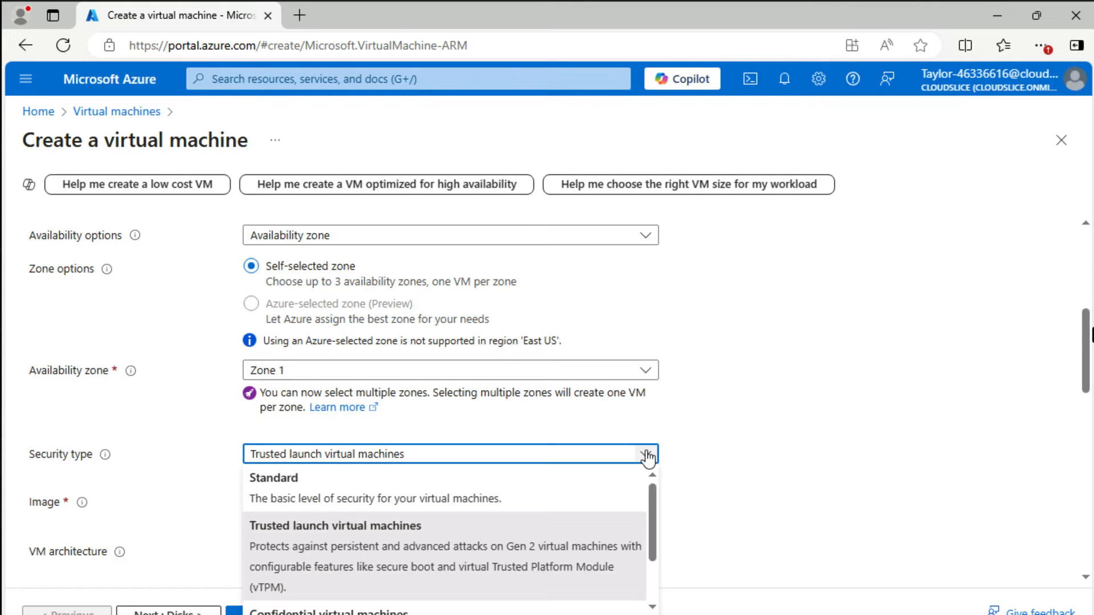
left_click(424, 493)
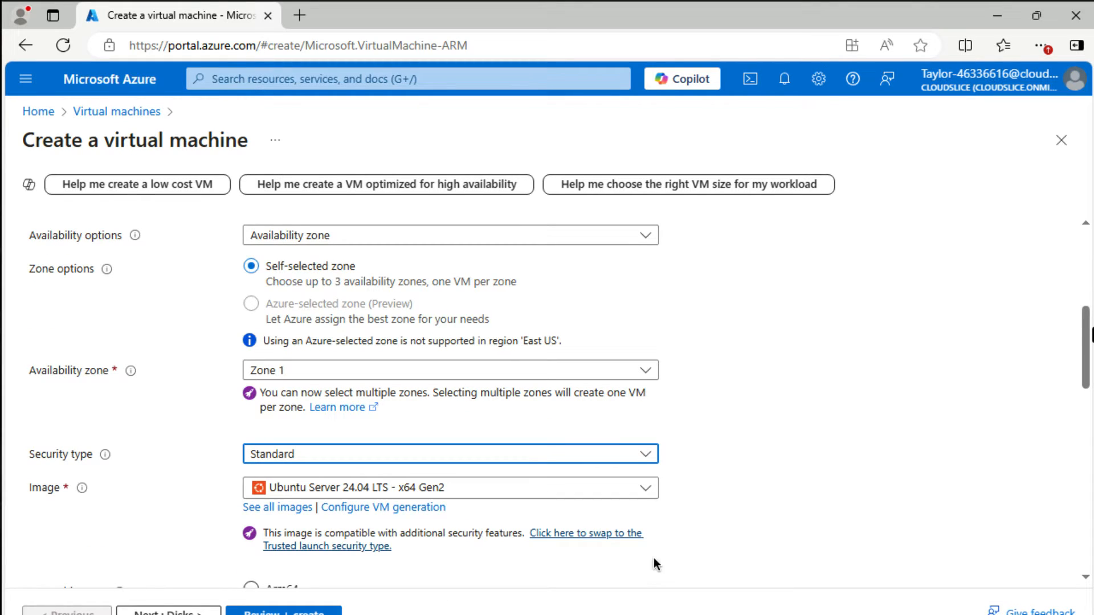
left_click(645, 488)
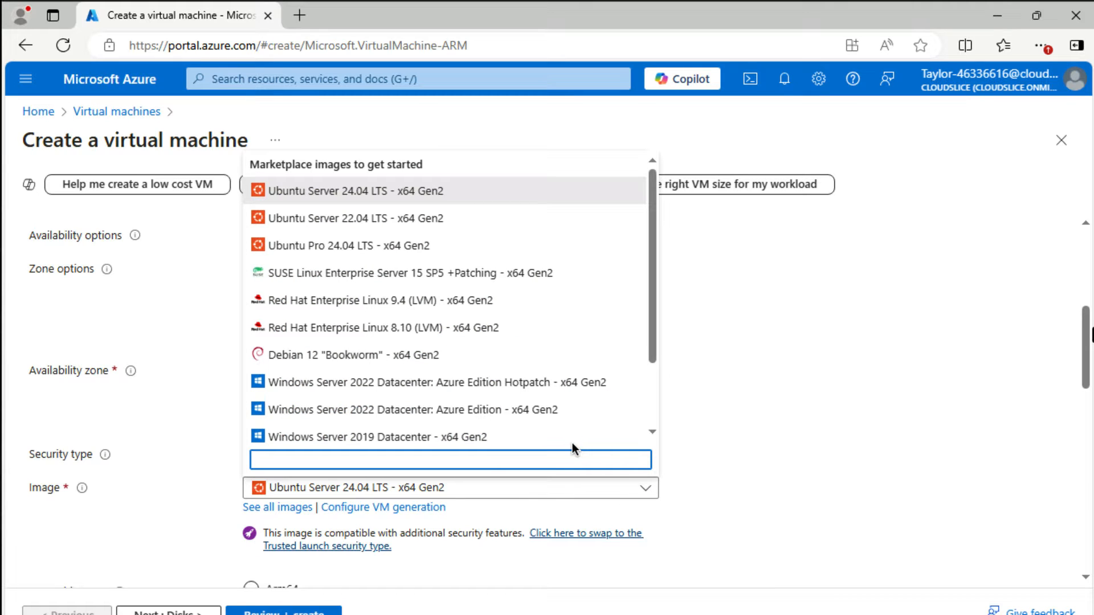
left_click(539, 433)
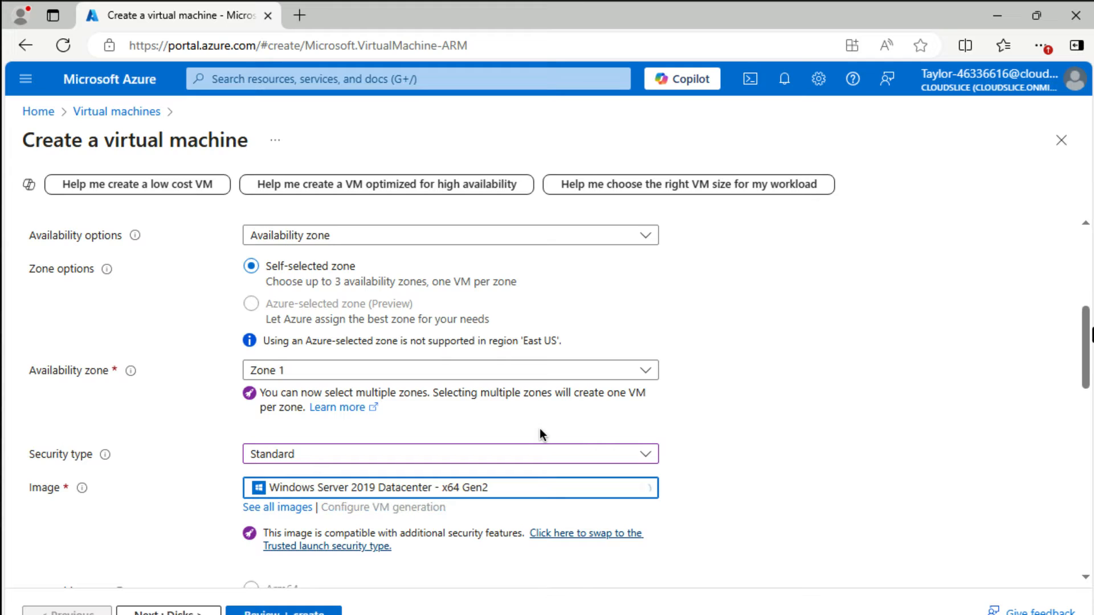
- Choose the B2s size for the virtual machine from the full list of VM sizes
scroll(863, 519, "down", 3)
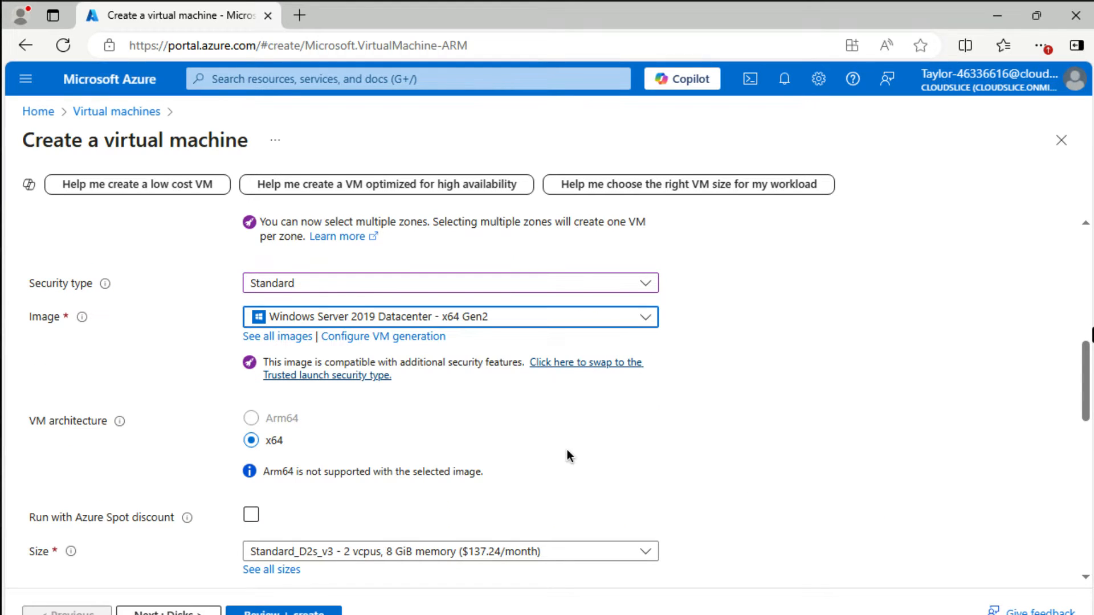
scroll(567, 450, "down", 2)
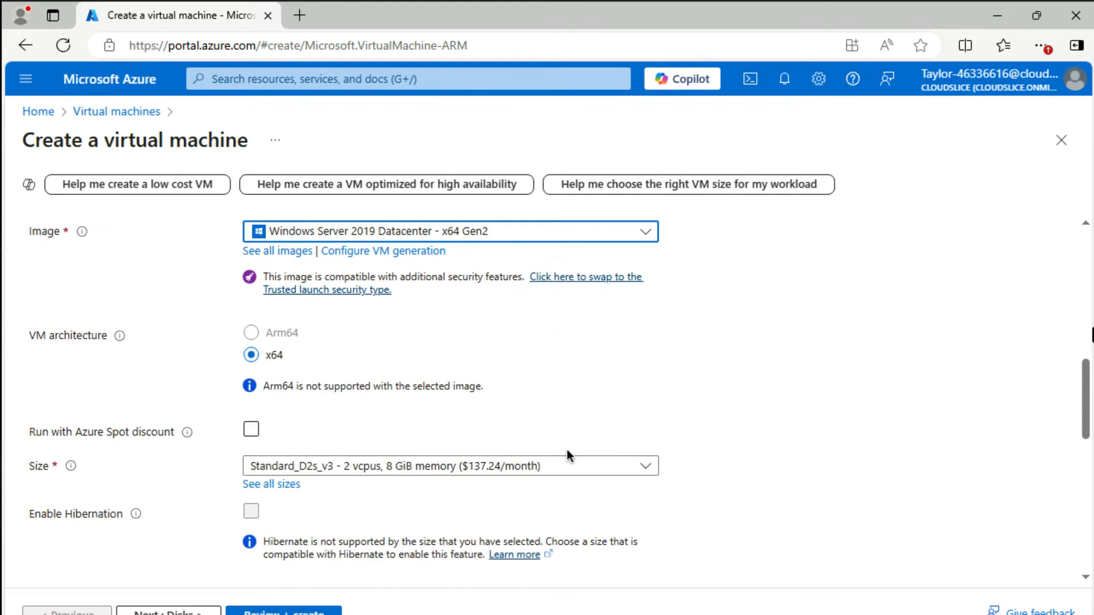
left_click(312, 473)
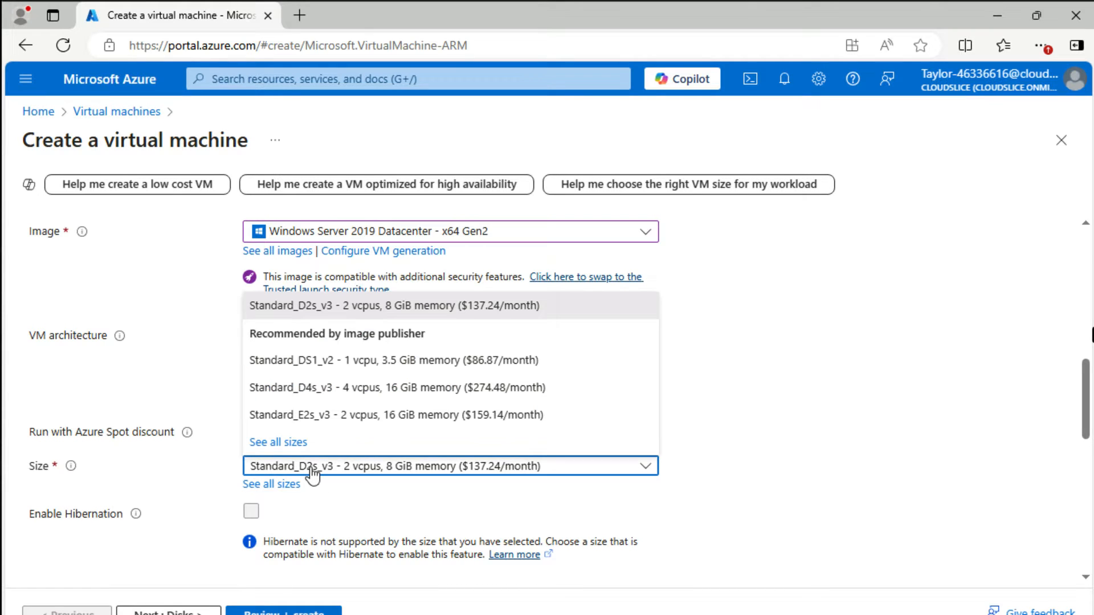
left_click(293, 443)
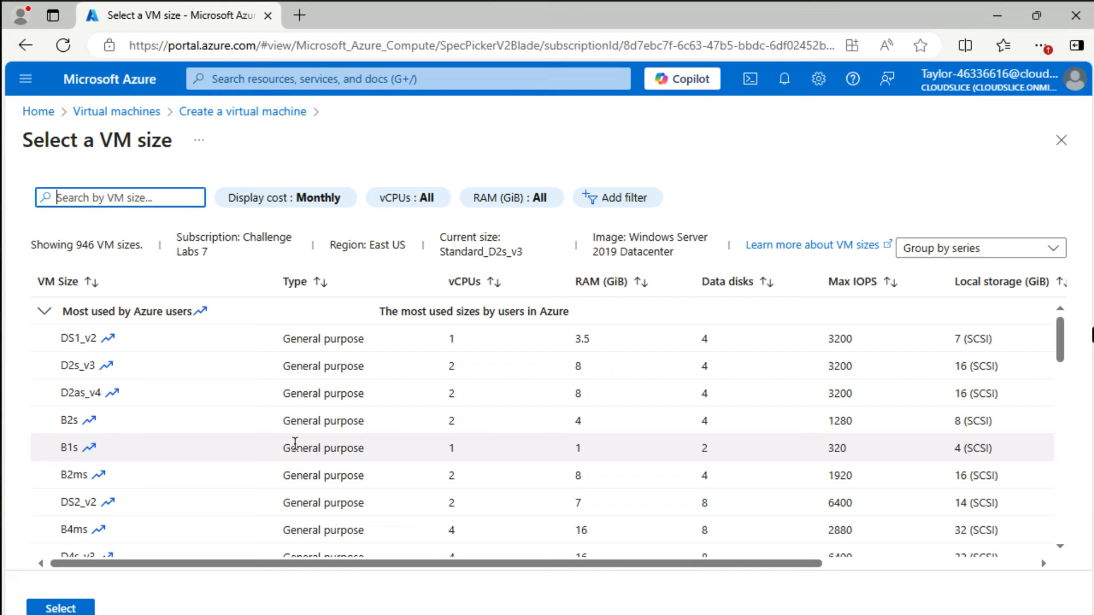
left_click(68, 420)
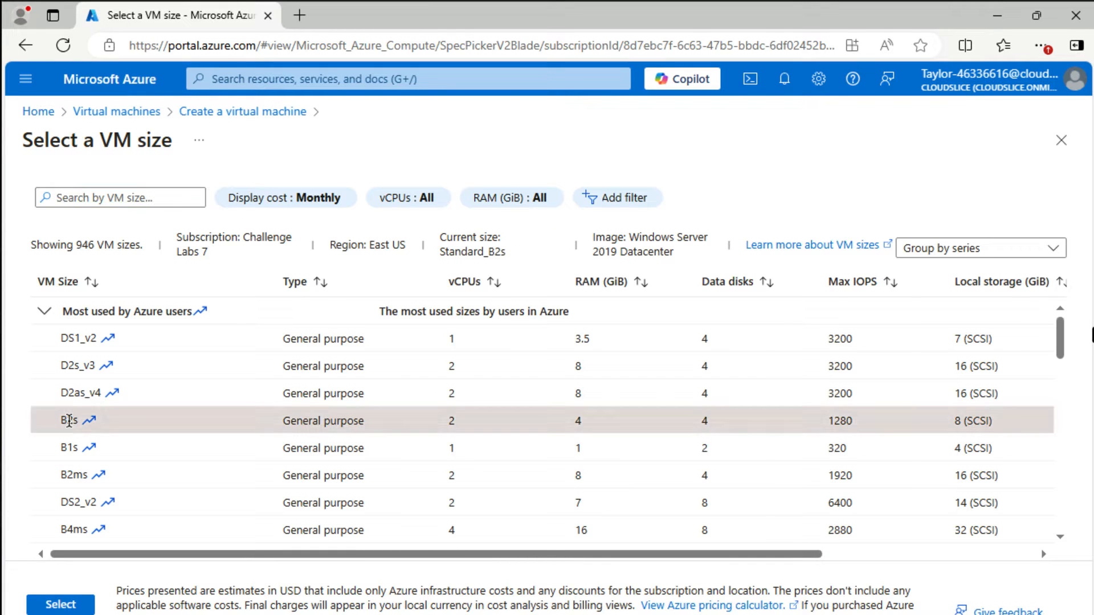
left_click(74, 604)
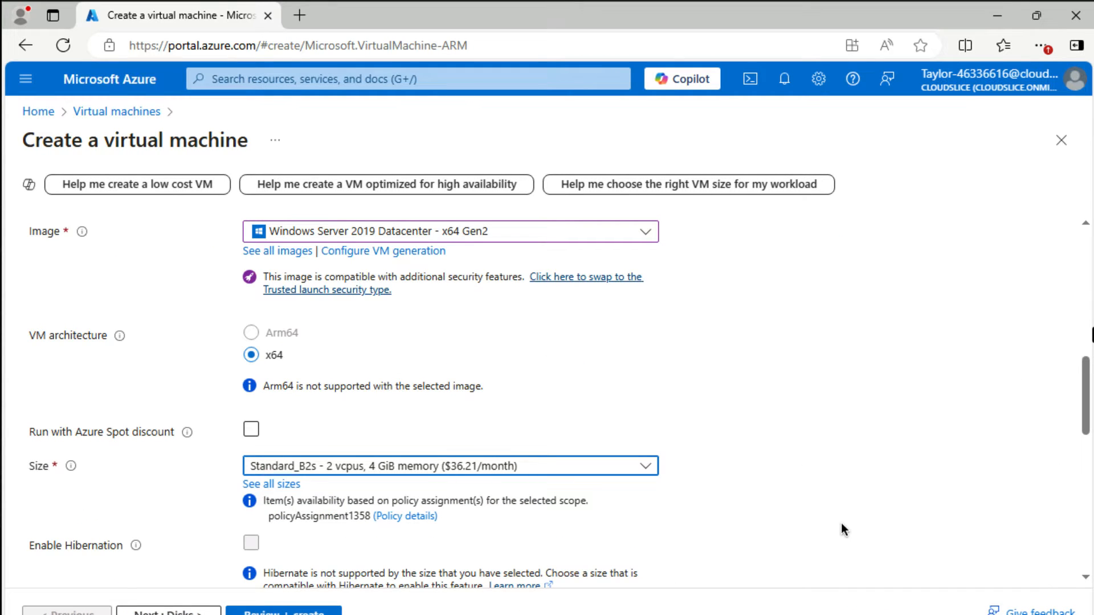
- Set the administrator username to AzureAdmin, and enter and confirm the account password
scroll(844, 529, "down", 2)
scroll(844, 529, "down", 3)
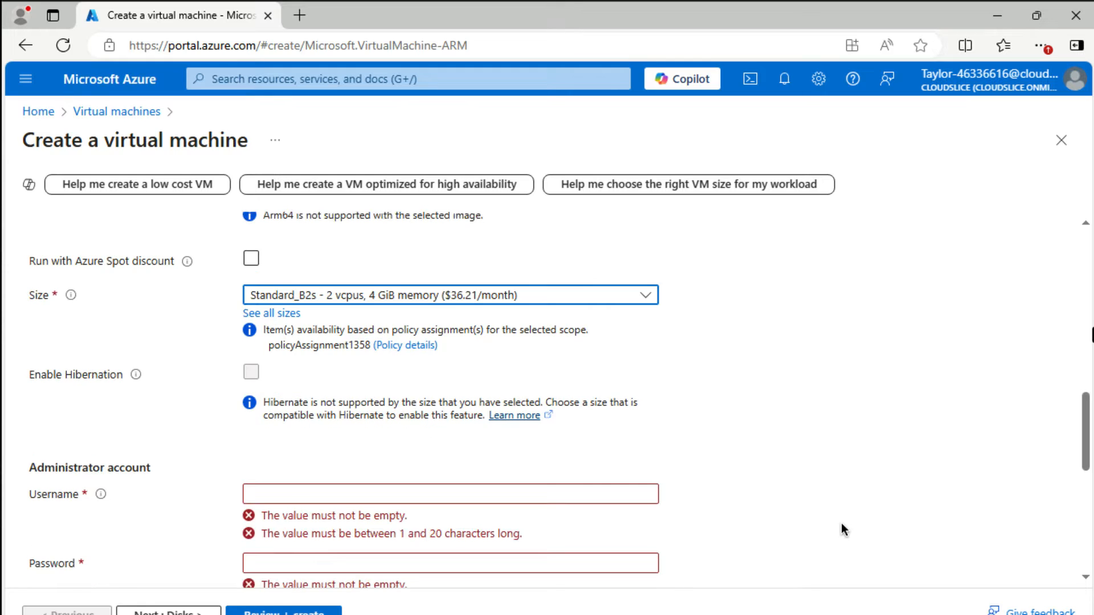
left_click(525, 408)
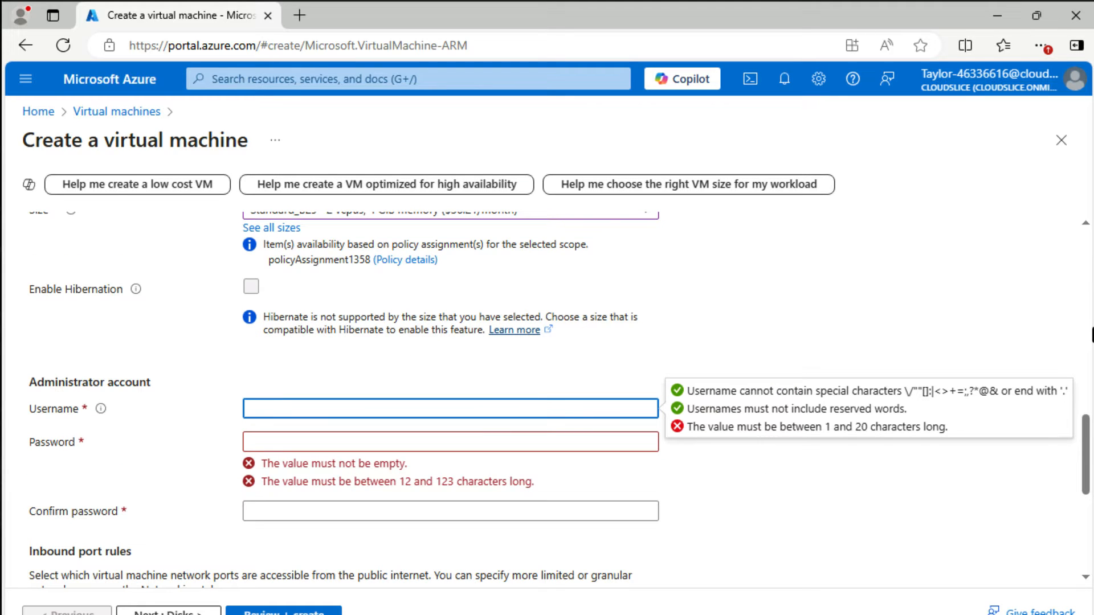
type("AzureAdmin")
left_click(437, 433)
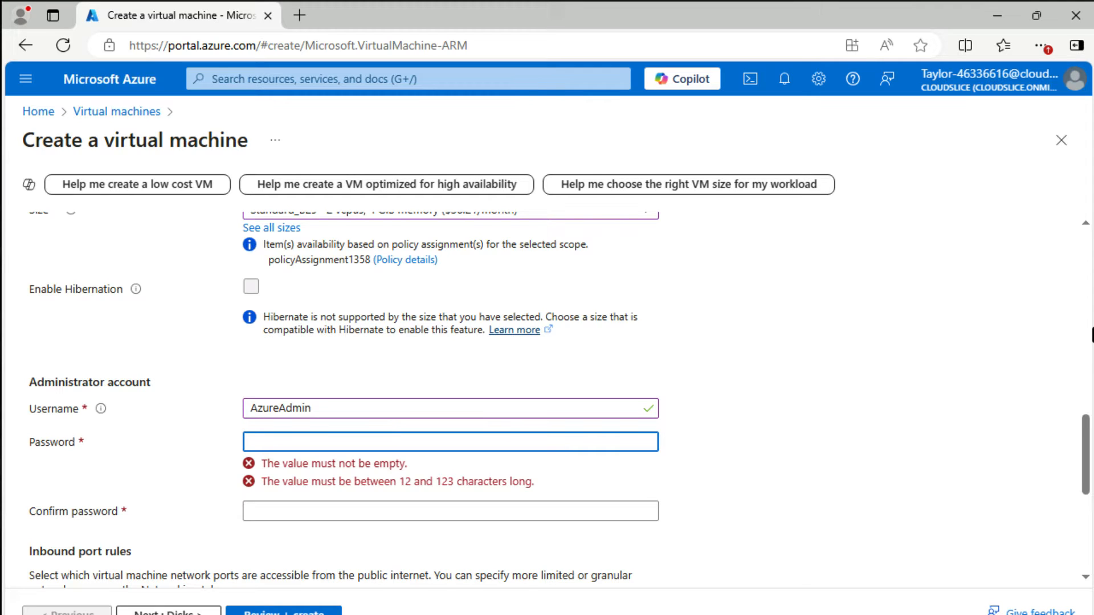
key("ctrl+v")
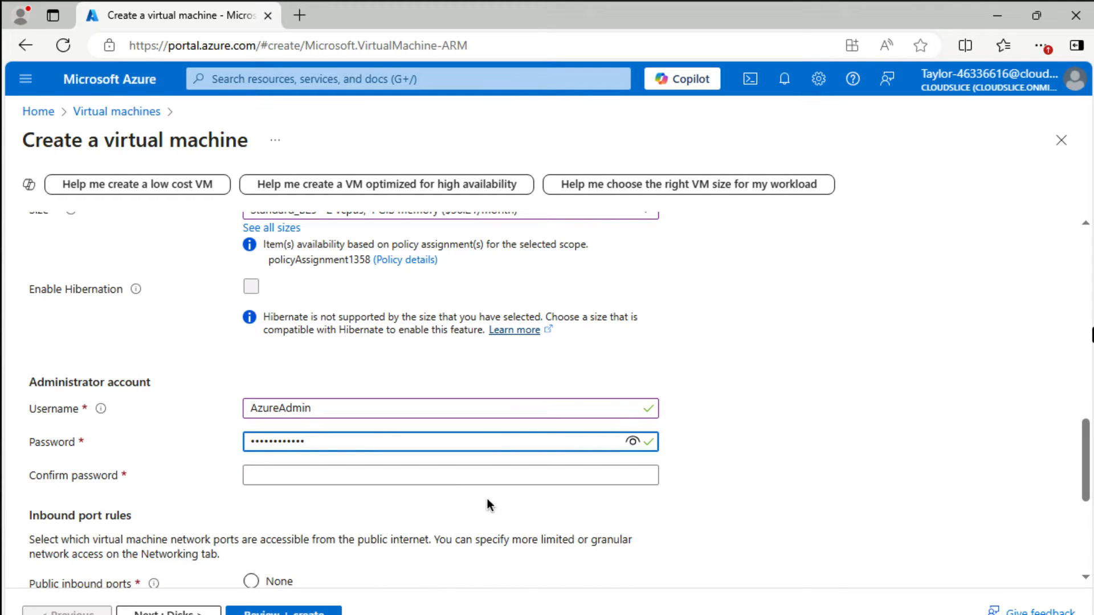
left_click(444, 477)
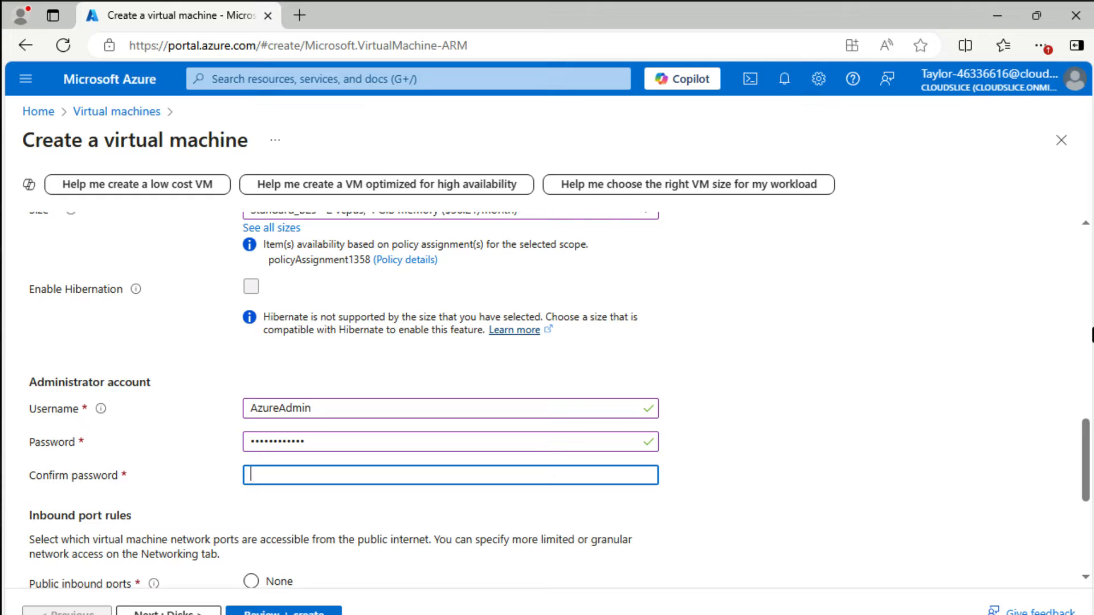
key("ctrl+v")
- Check the inbound port, networking and monitoring settings, and deploy the virtual machine
scroll(491, 508, "down", 3)
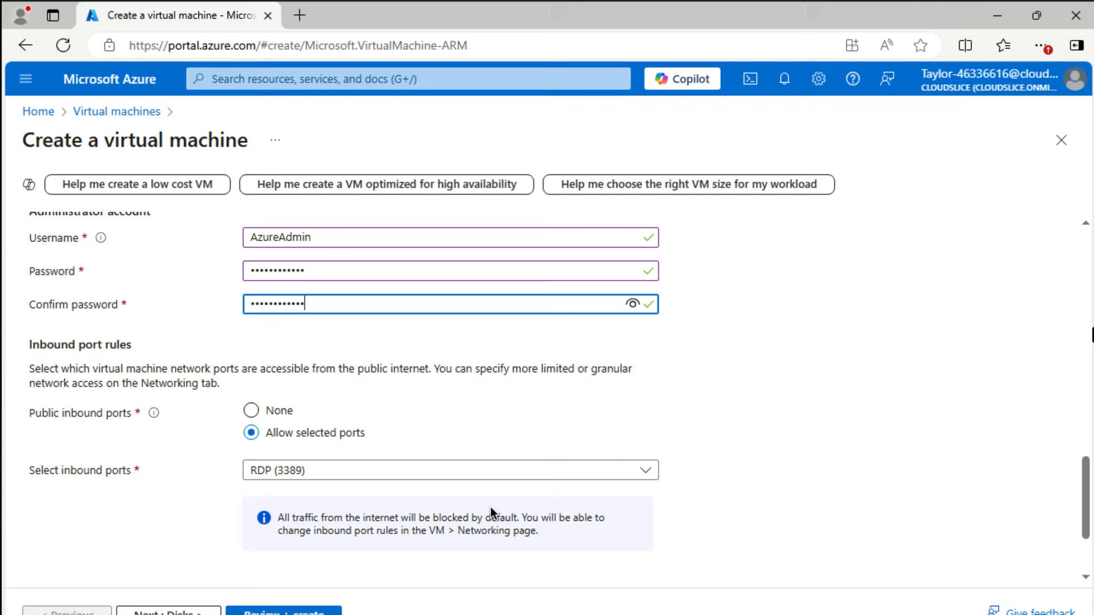
scroll(491, 509, "down", 2)
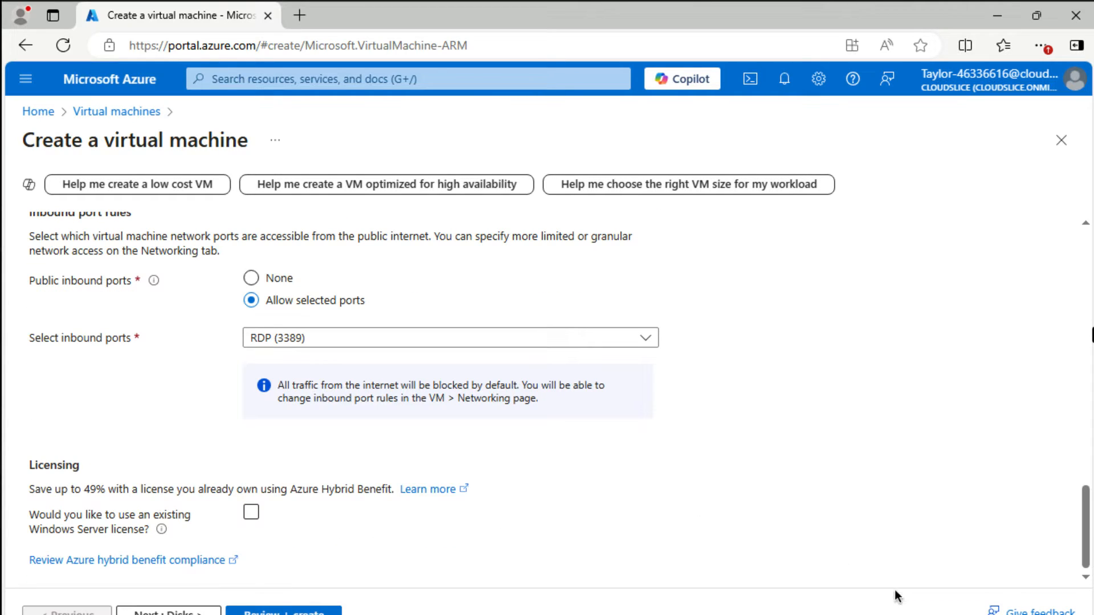
scroll(276, 349, "up", 10)
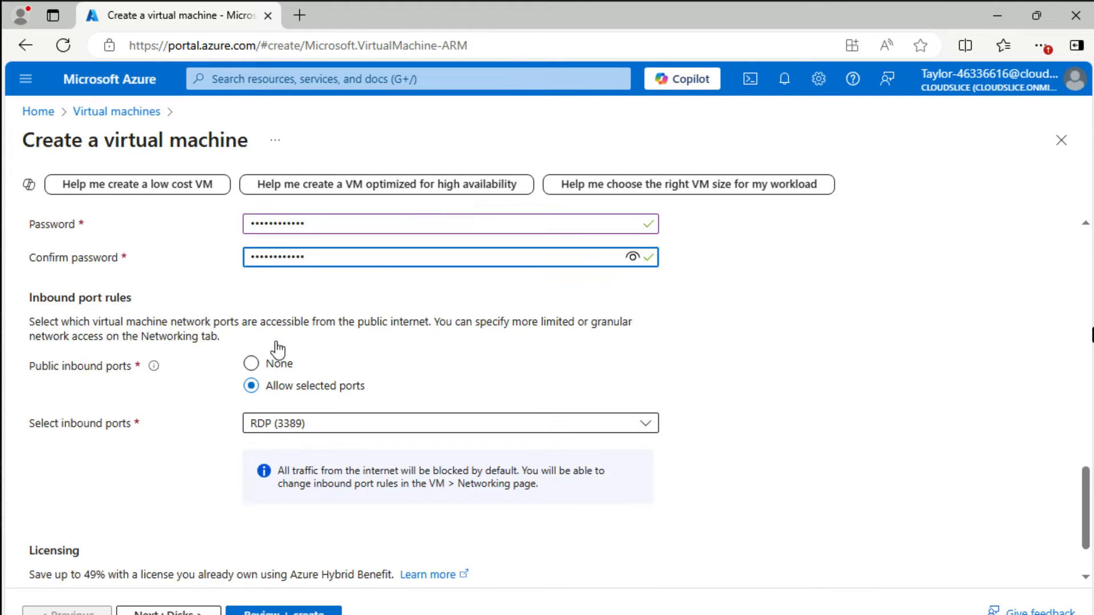
left_click(185, 229)
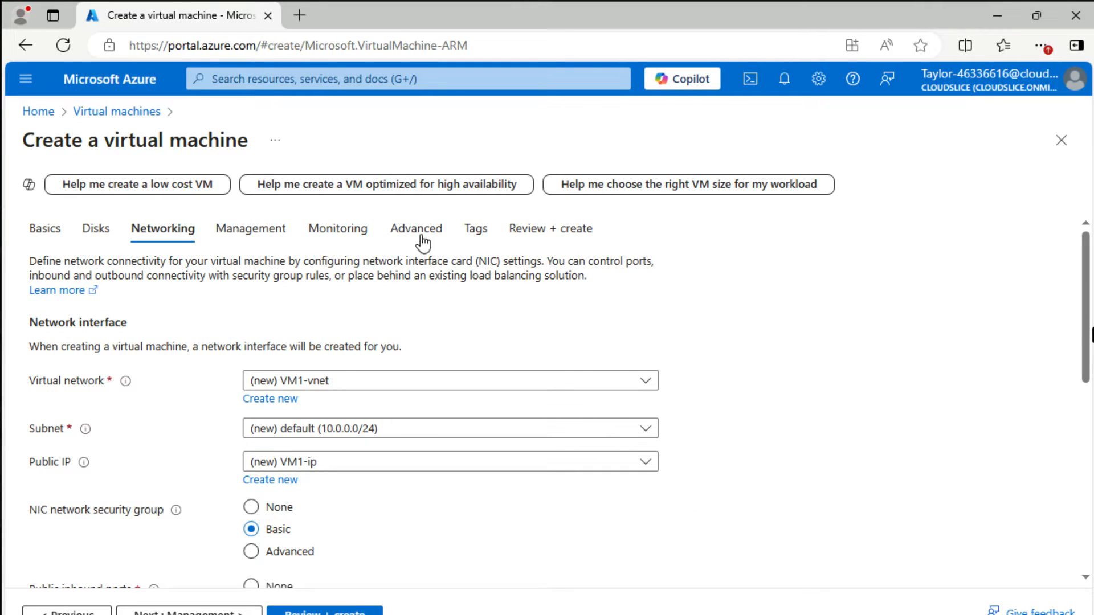
left_click(356, 234)
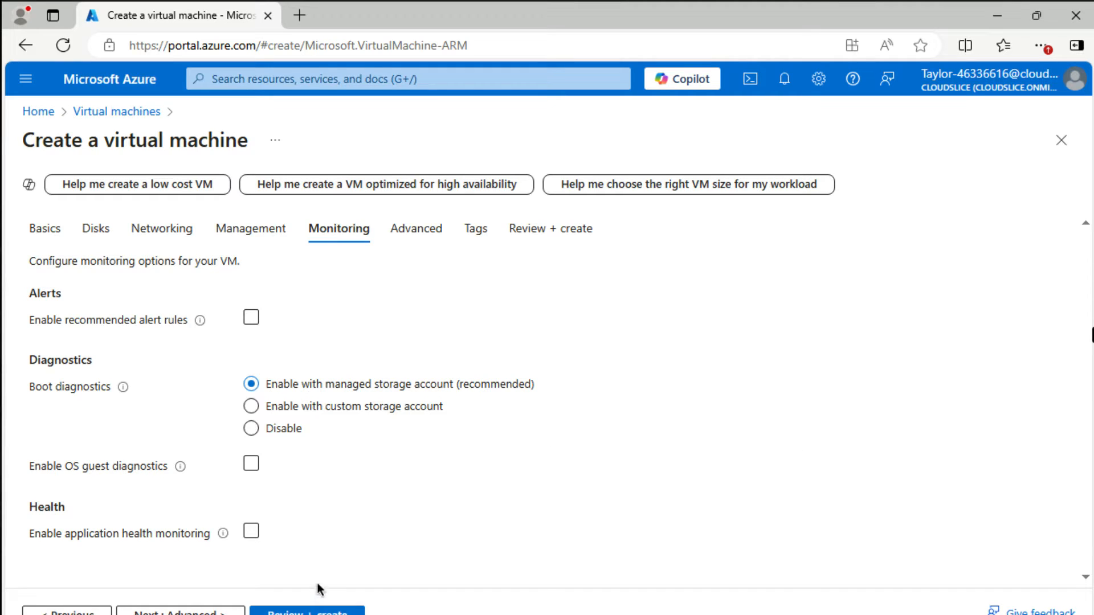
left_click(316, 609)
left_click(231, 611)
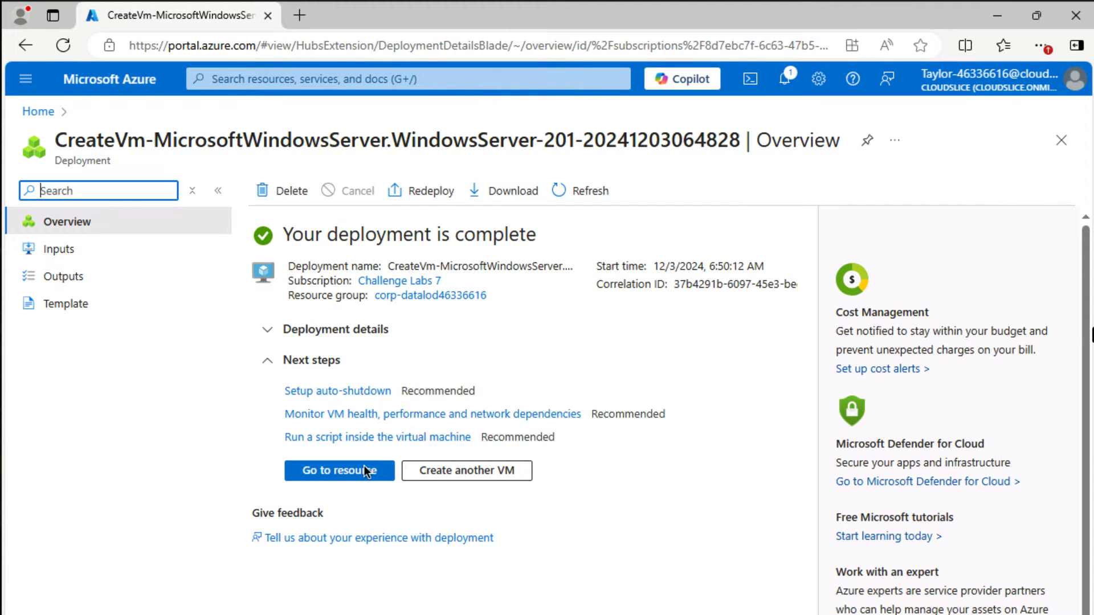
- Open the deployed VM1 resource, dismiss the service menu notice and copy its public IP address
left_click(376, 474)
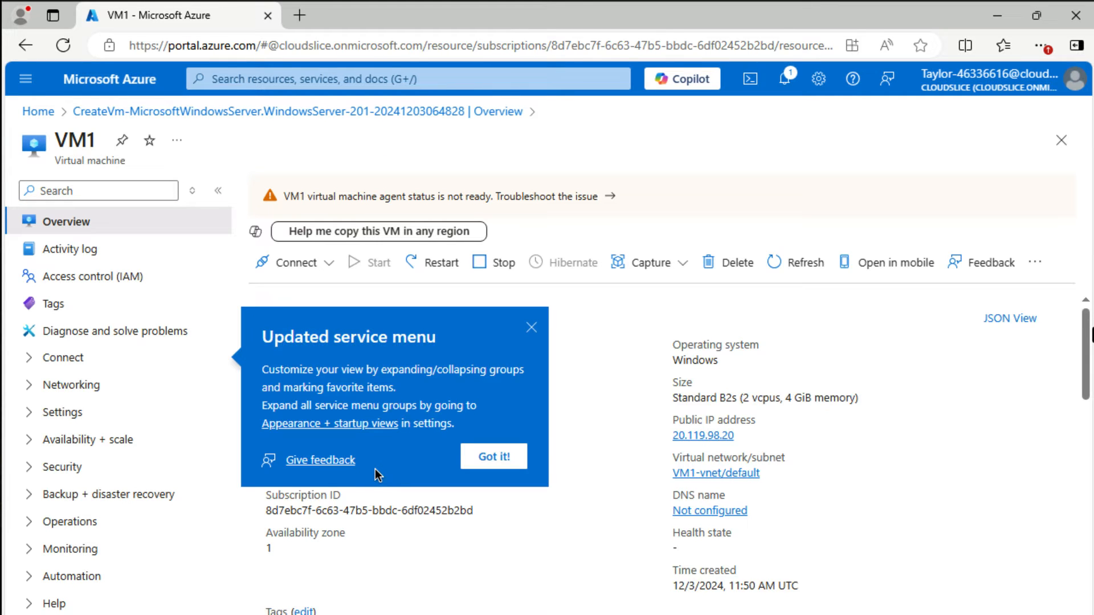
left_click(531, 327)
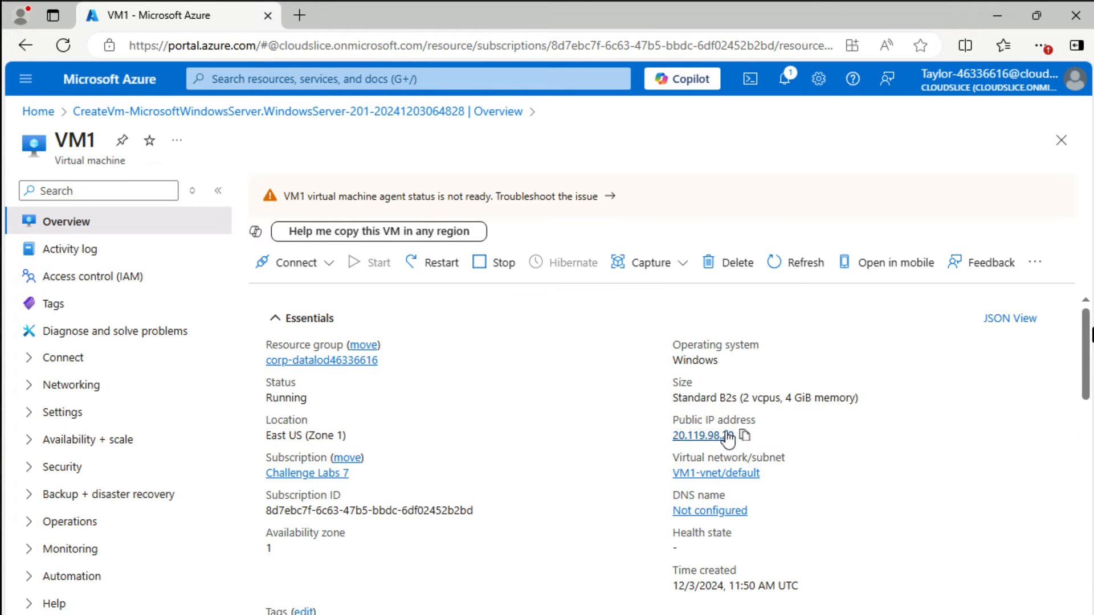
left_click(744, 436)
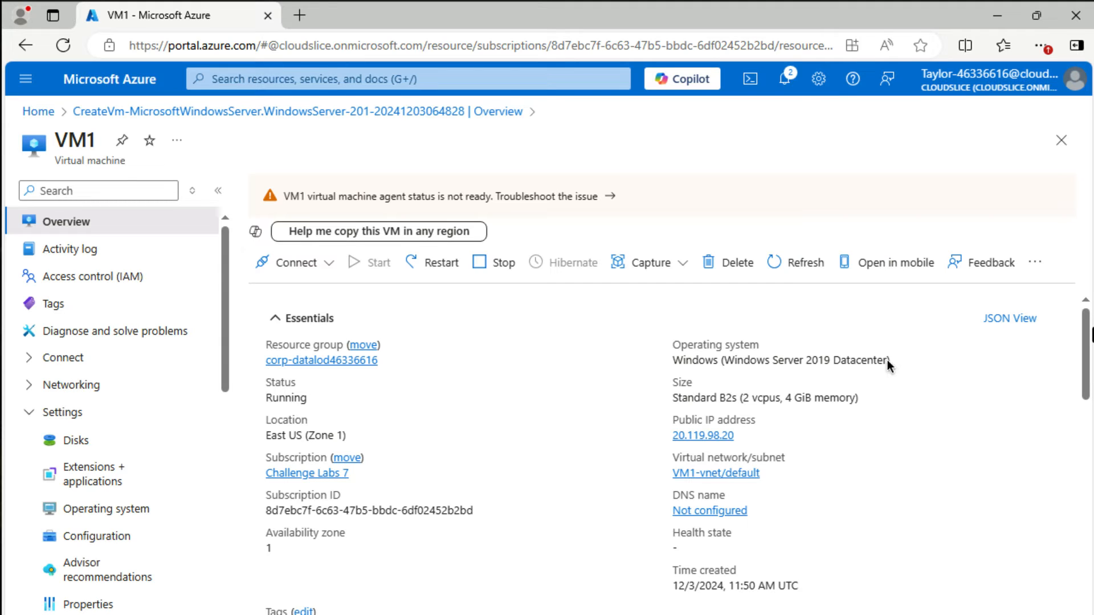
- Add a new data disk named DevFiles in VM1's disk settings
left_click(80, 442)
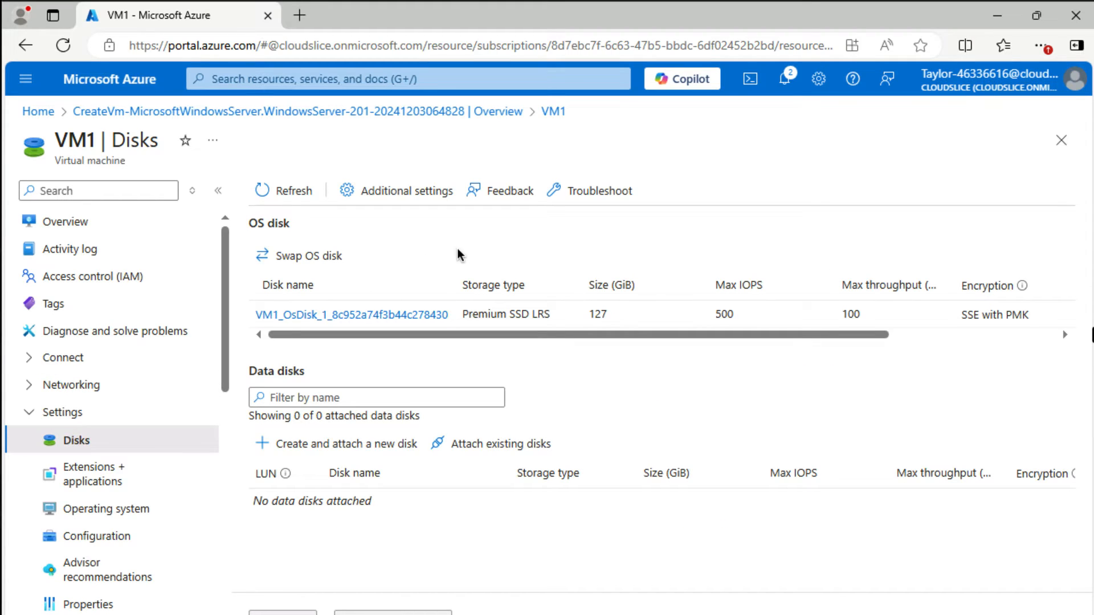
left_click(371, 445)
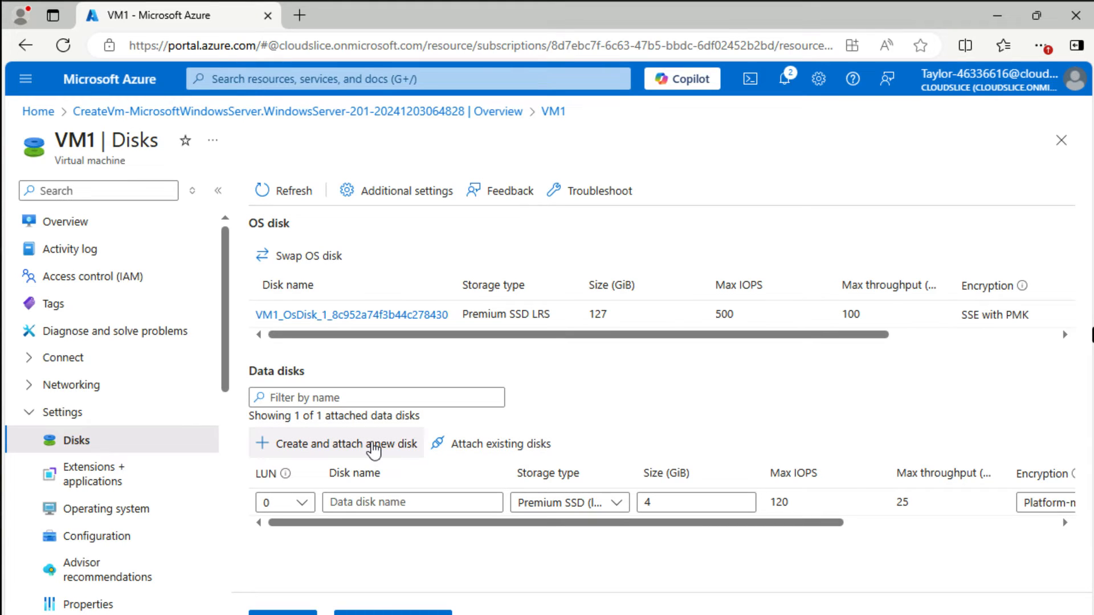
left_click(376, 501)
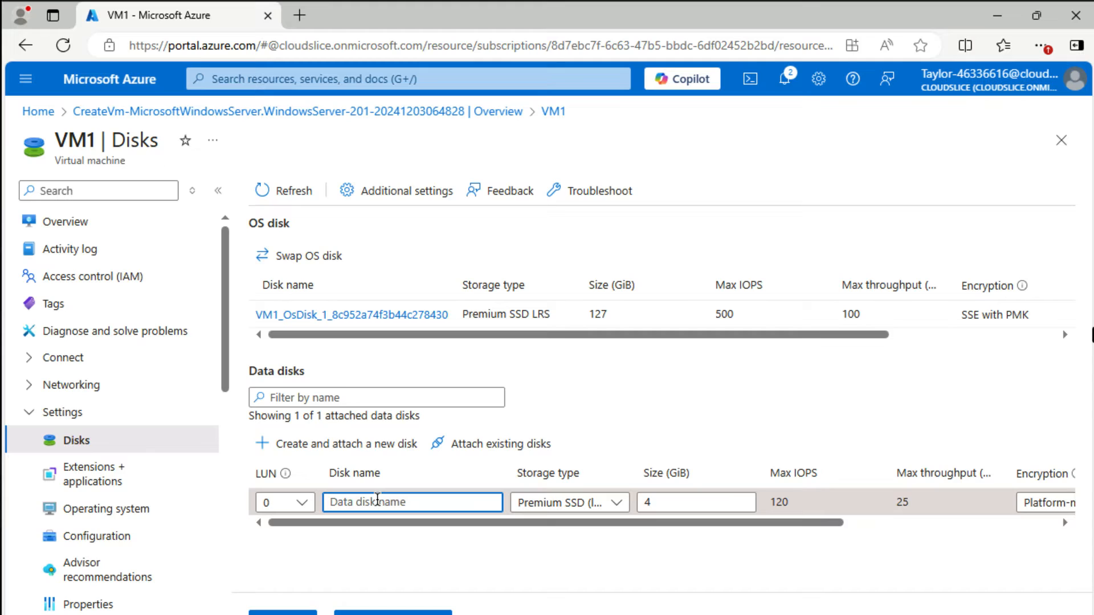
type("DevFiles")
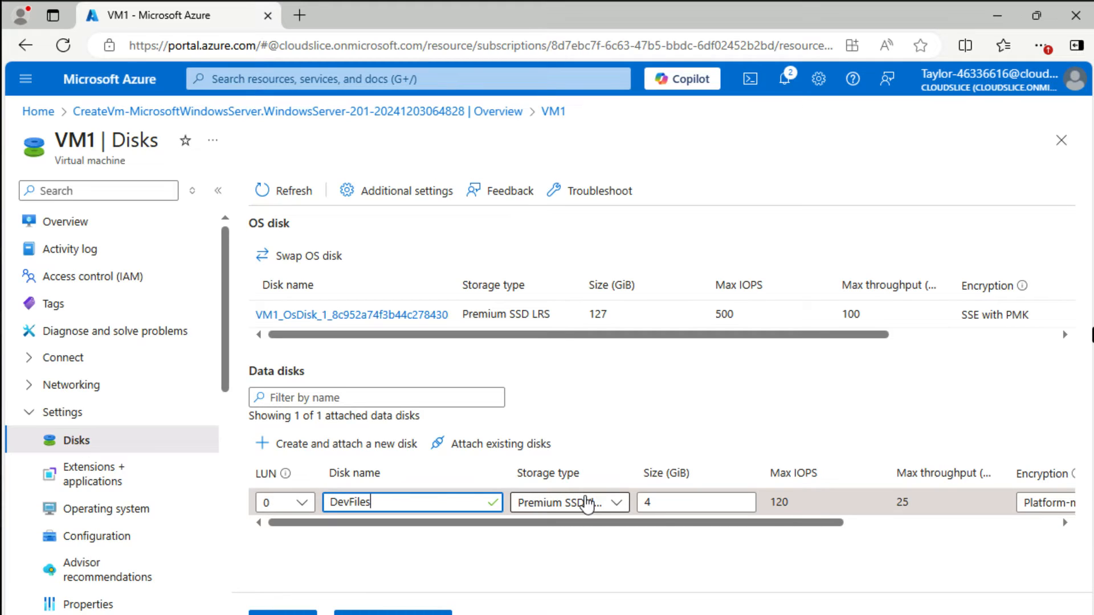
- Set the DevFiles disk's storage type to locally-redundant Standard HDD
left_click(603, 505)
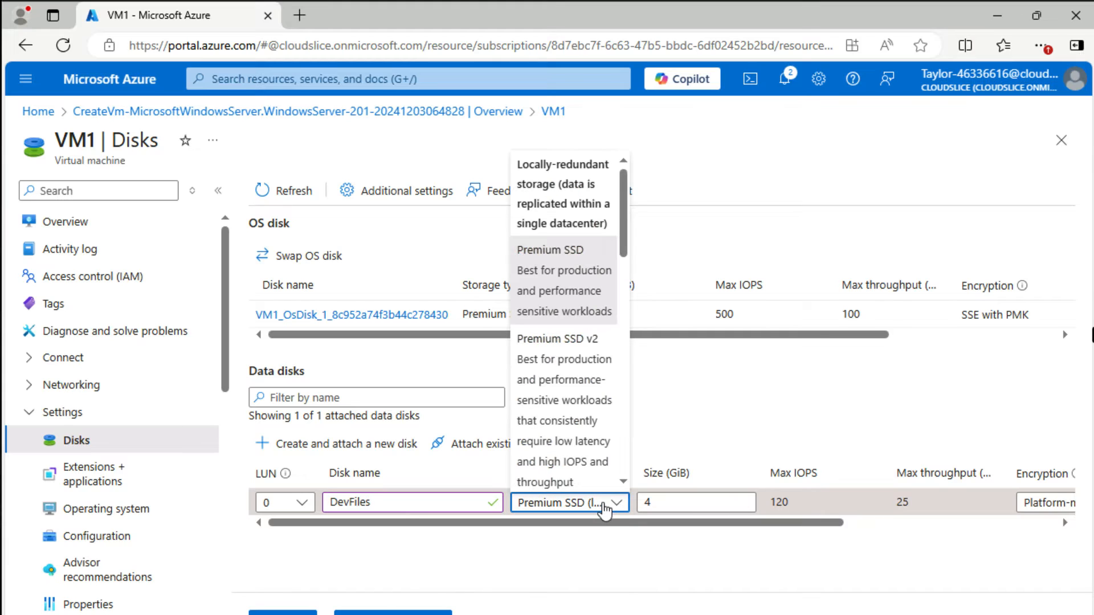
scroll(581, 419, "down", 5)
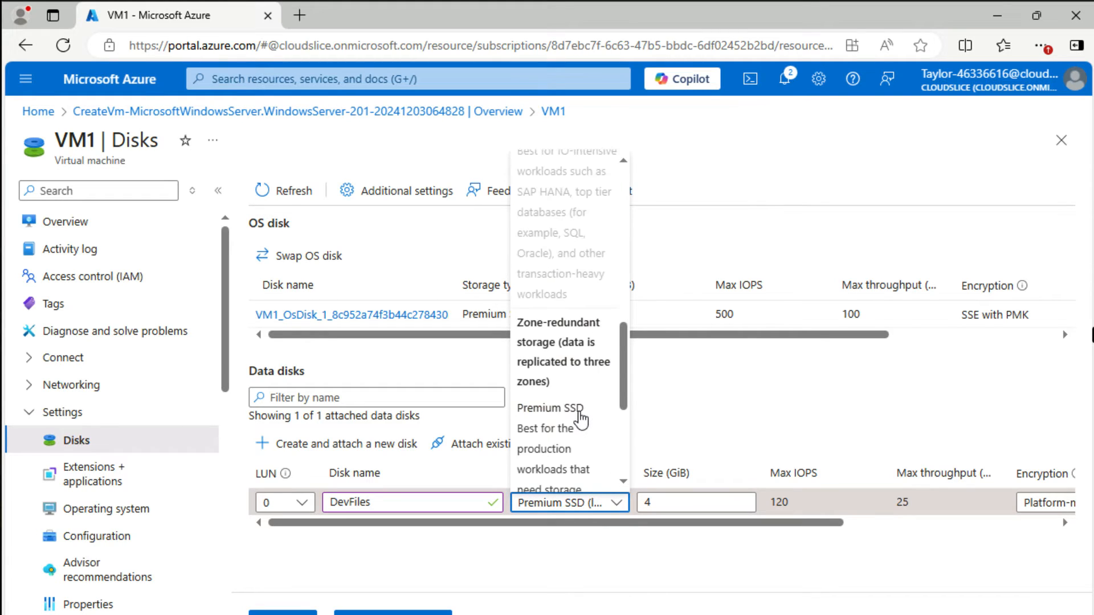
scroll(580, 416, "up", 2)
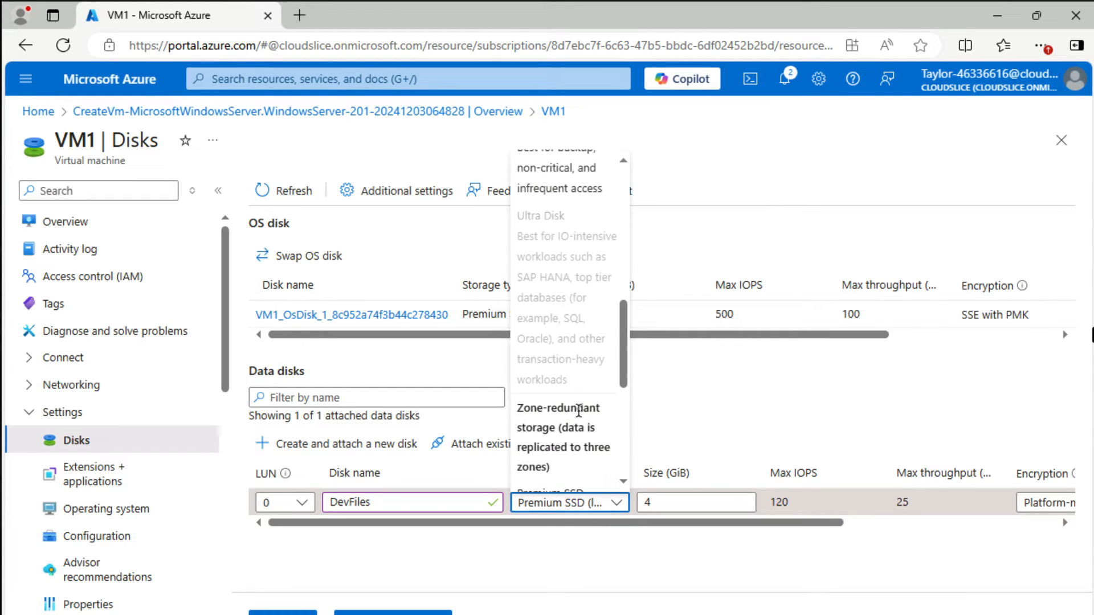
scroll(578, 410, "up", 6)
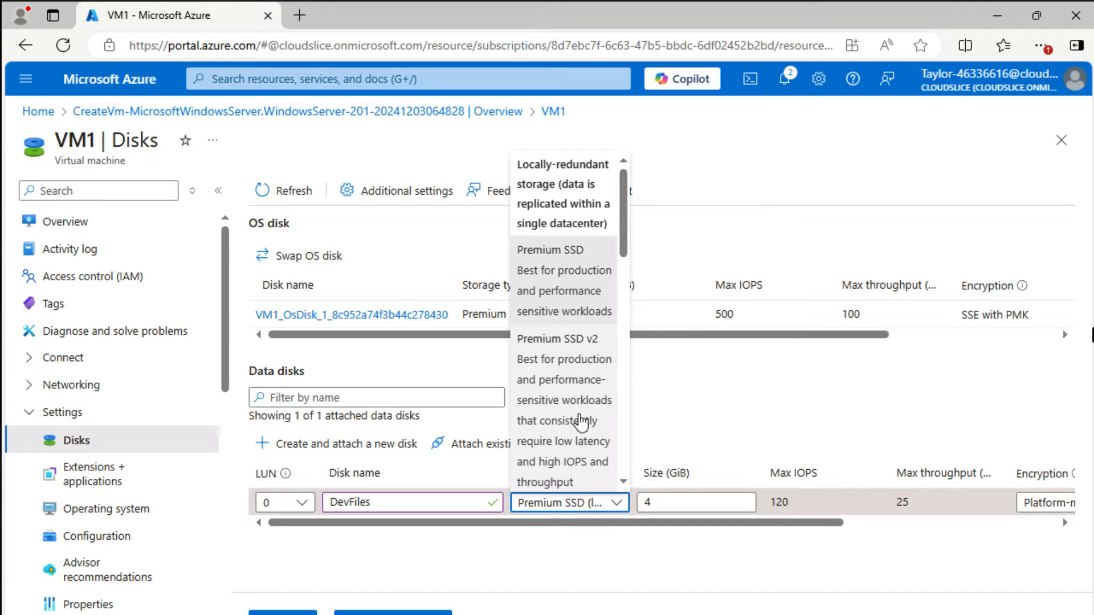
scroll(581, 422, "down", 4)
scroll(579, 423, "down", 2)
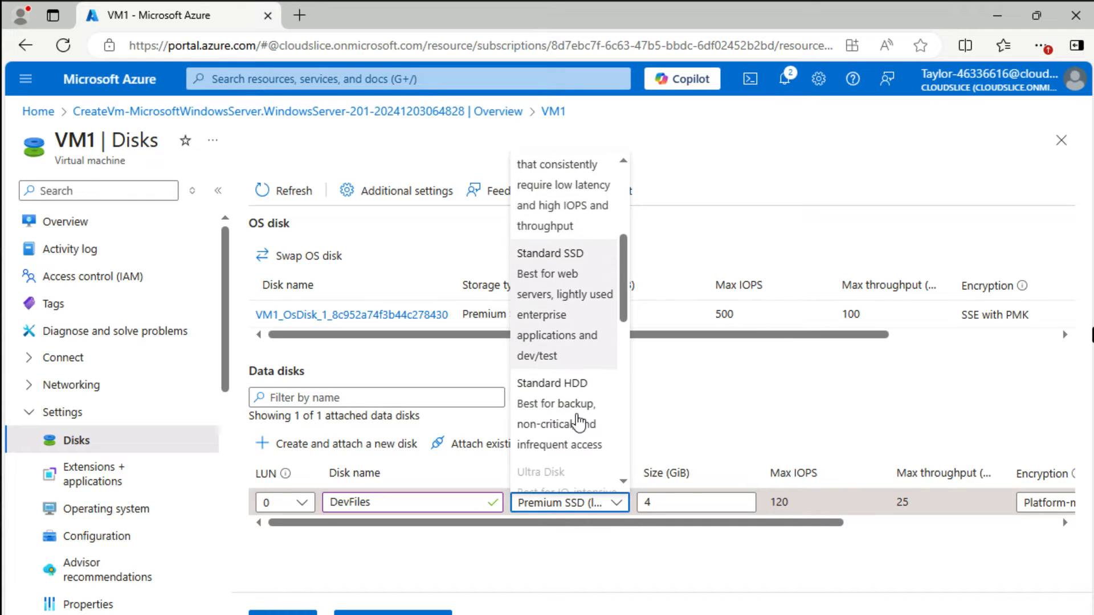
left_click(568, 409)
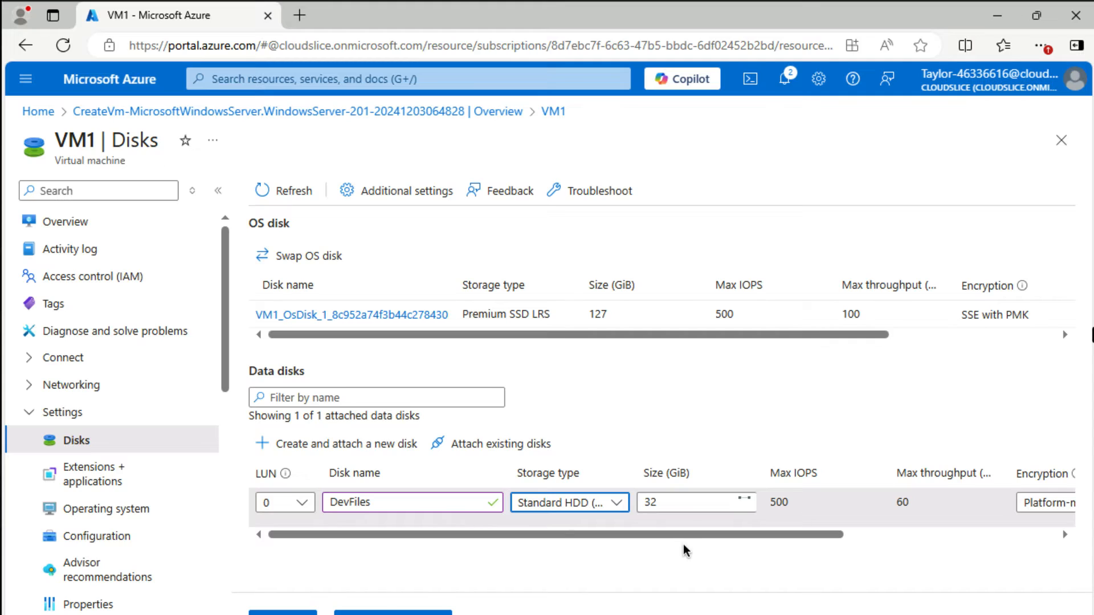
- Set the DevFiles disk's size to 128 GiB, check its encryption and host caching, and apply the disk changes to VM1
double_click(675, 498)
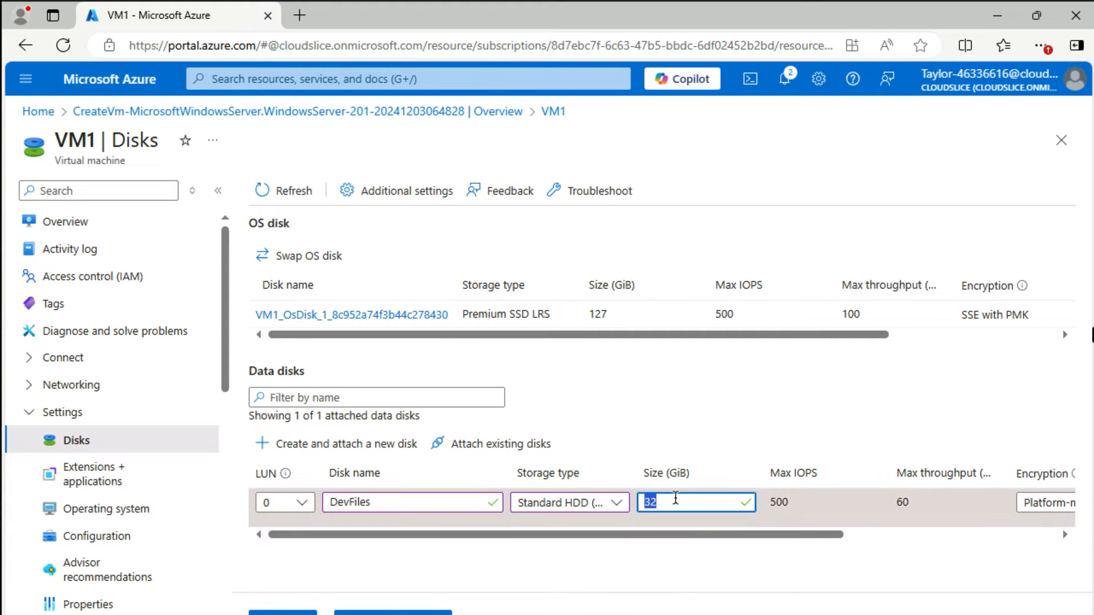
type("128")
key("Tab")
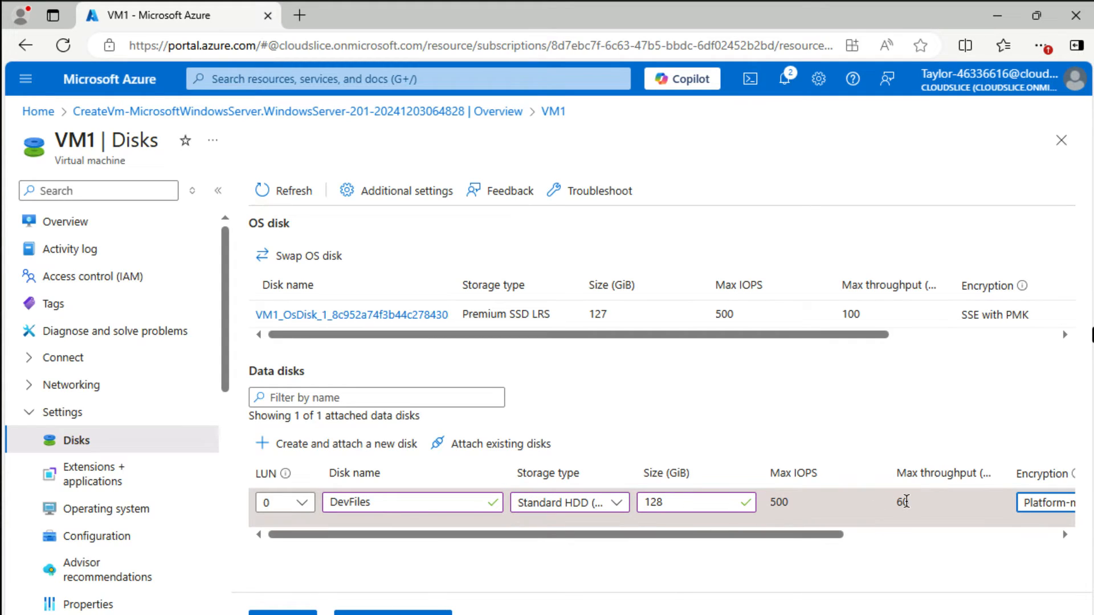
left_click_drag(830, 534, 1054, 540)
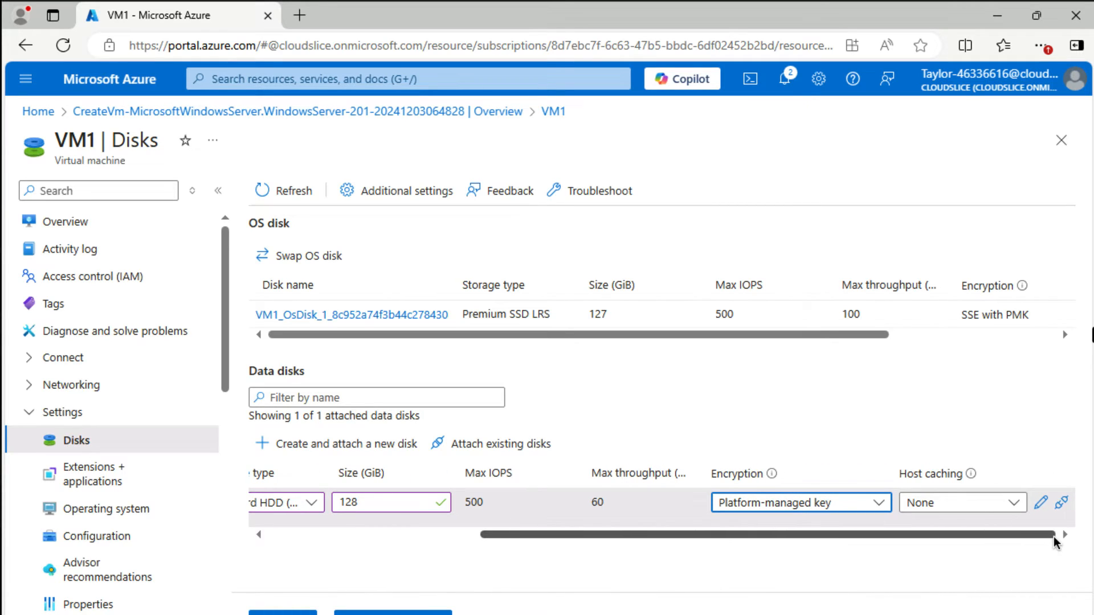
left_click(301, 613)
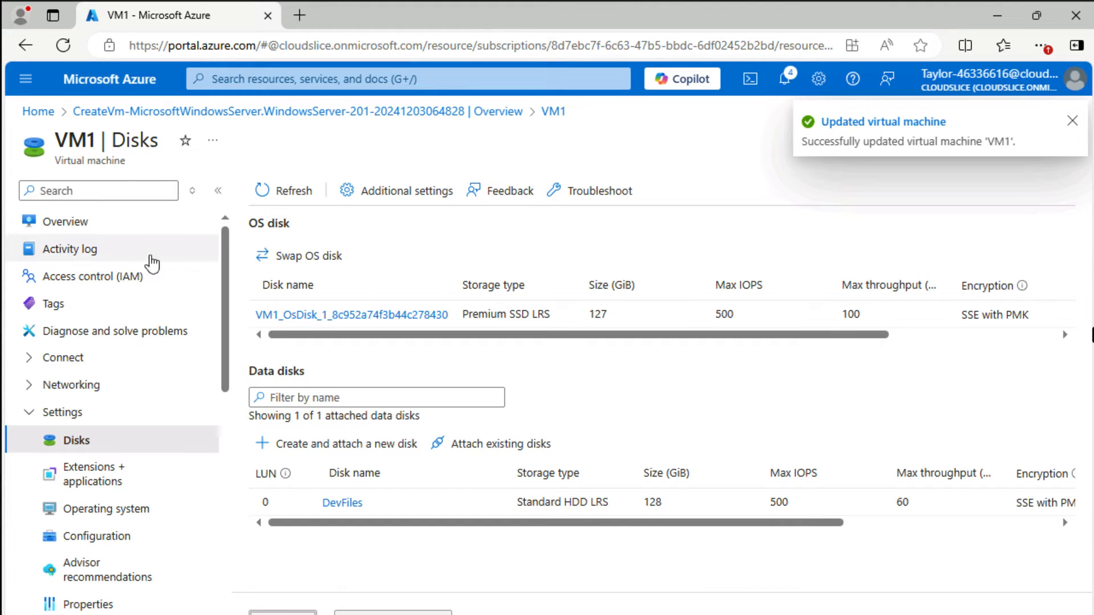
- Download VM1's native RDP file from its connection options and connect to the machine despite the certificate warning
left_click(94, 226)
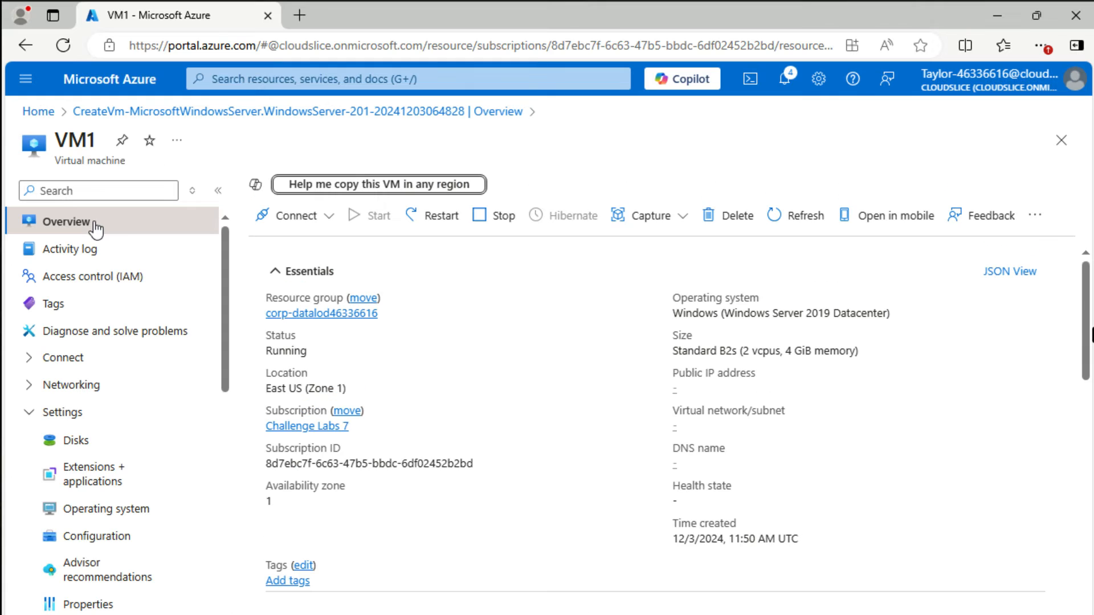
left_click(333, 224)
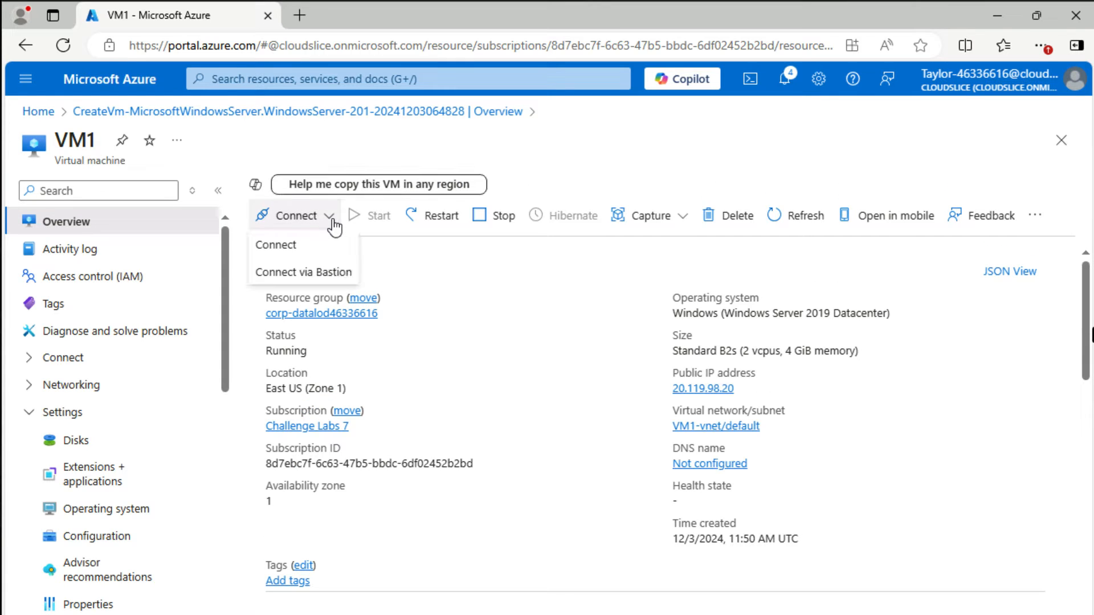
left_click(301, 248)
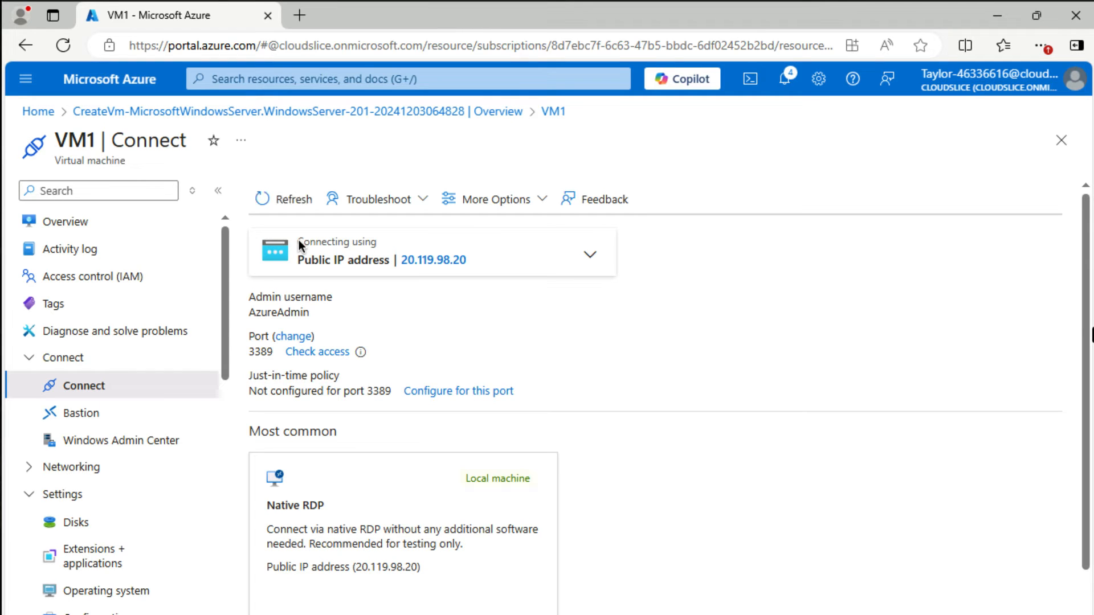
scroll(617, 609, "down", 1)
left_click(407, 577)
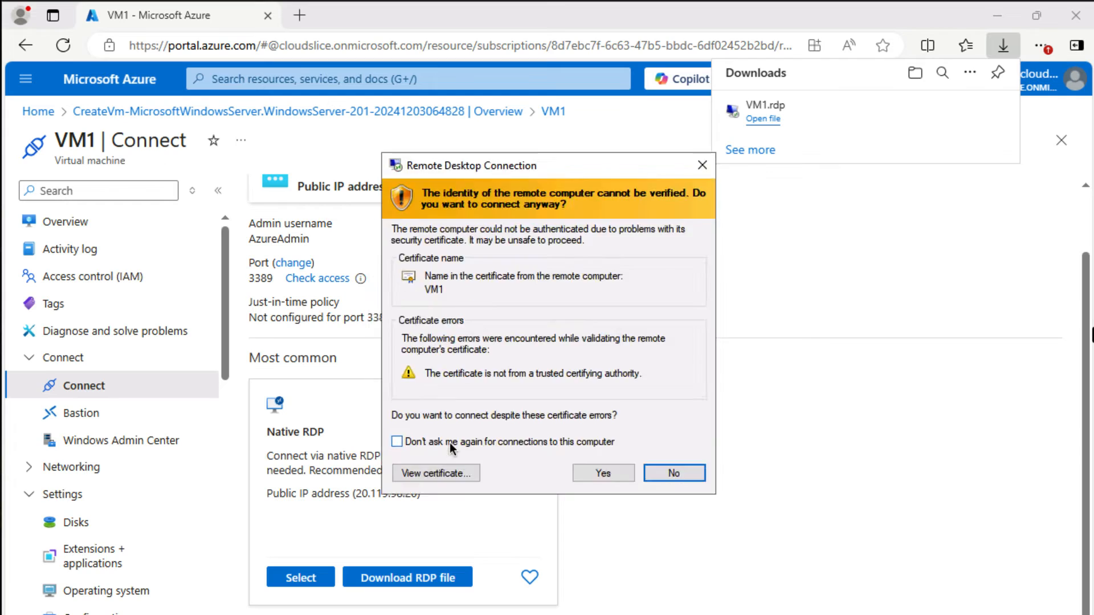
left_click(600, 403)
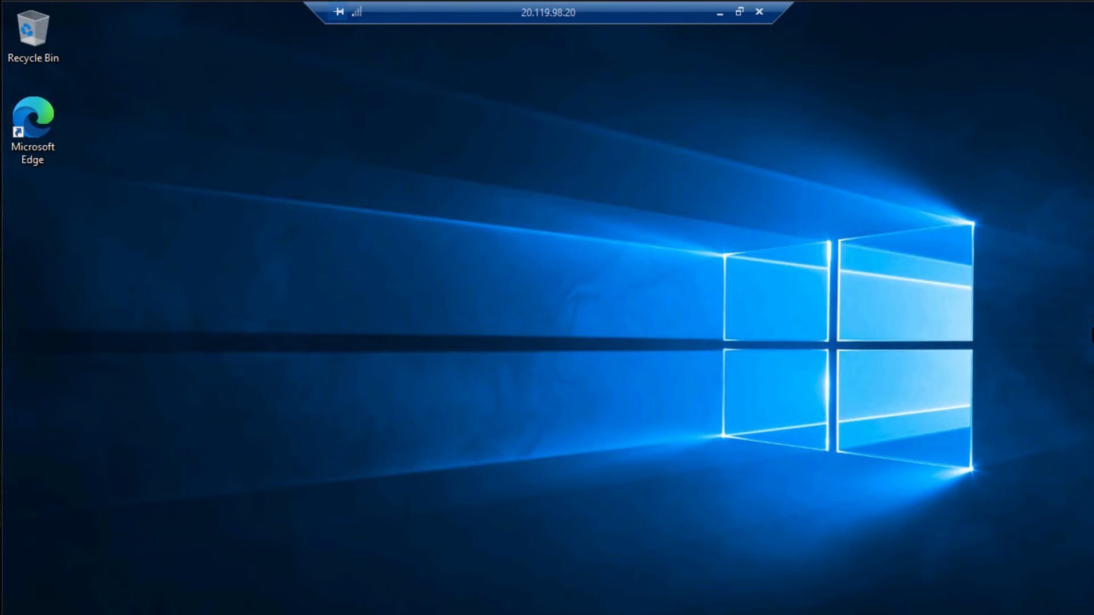
- Search for the disk tools on VM1, open Disk Management and initialize Disk 2 with the GPT partition style
key("super")
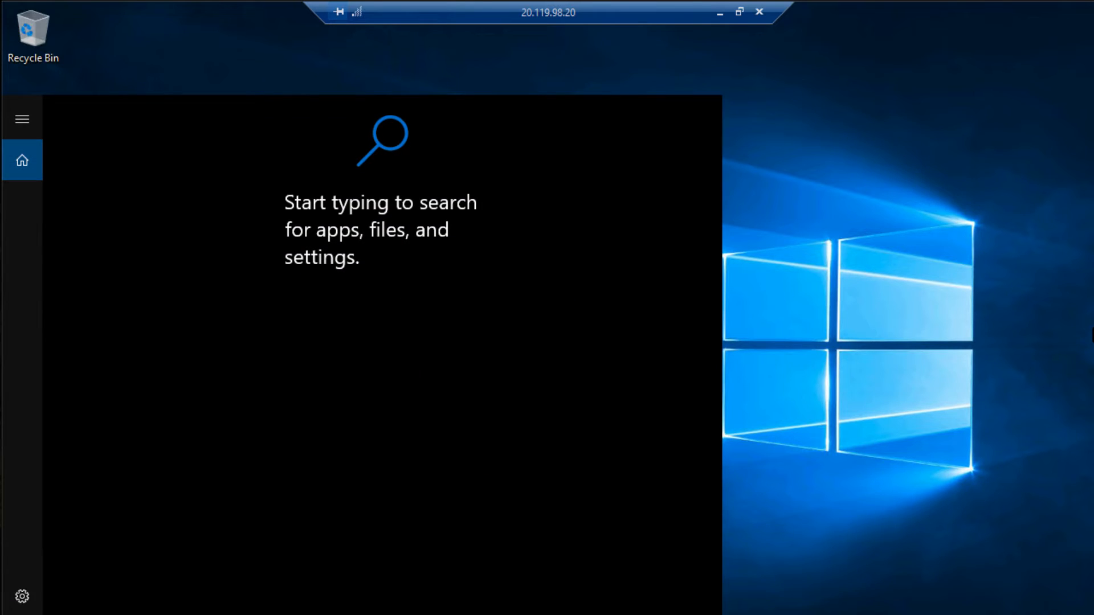
type("disk")
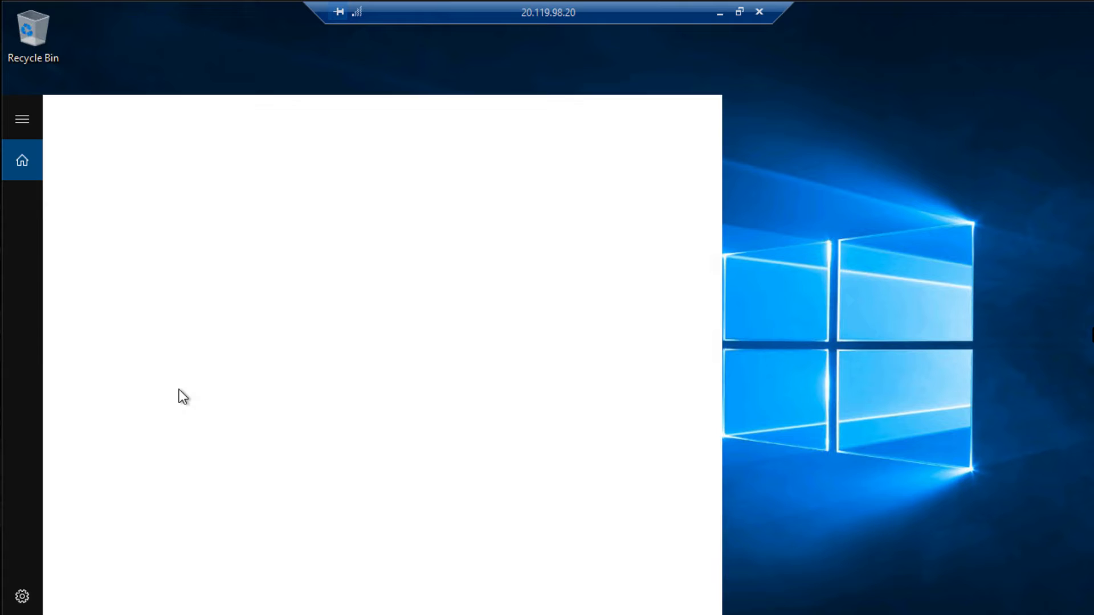
left_click(207, 204)
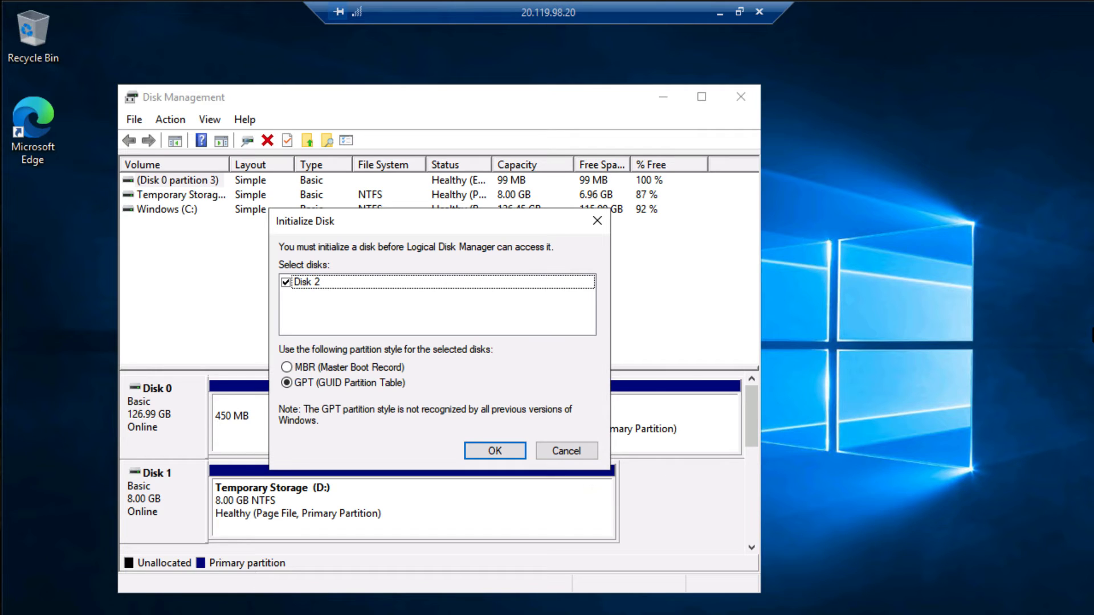
left_click(494, 452)
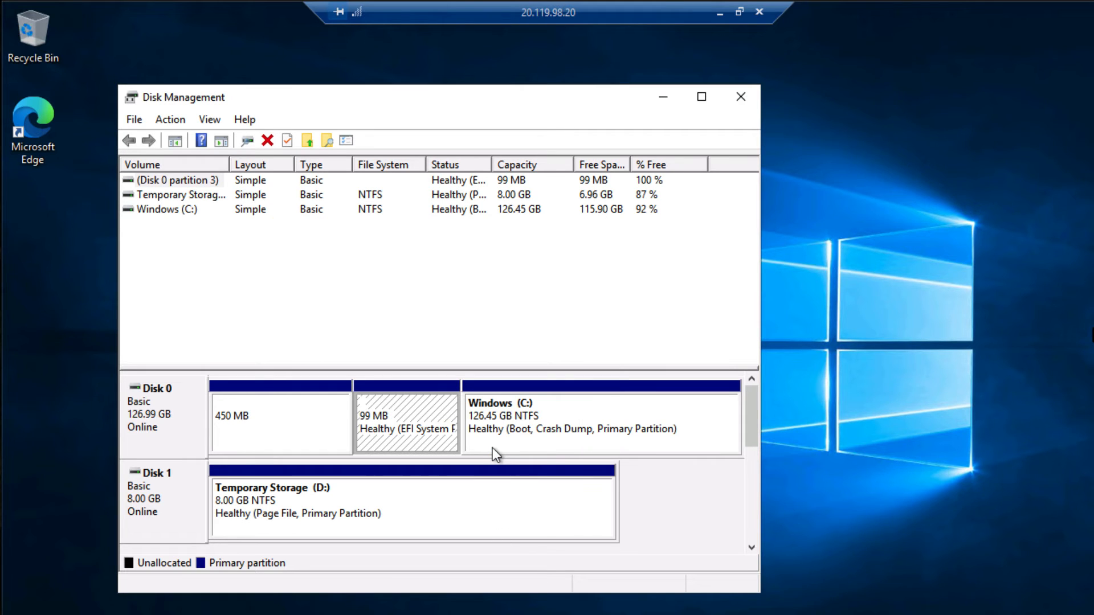
- Start a new simple volume on Disk 2's unallocated space, using the maximum size of 131054 MB
left_click_drag(748, 432, 746, 477)
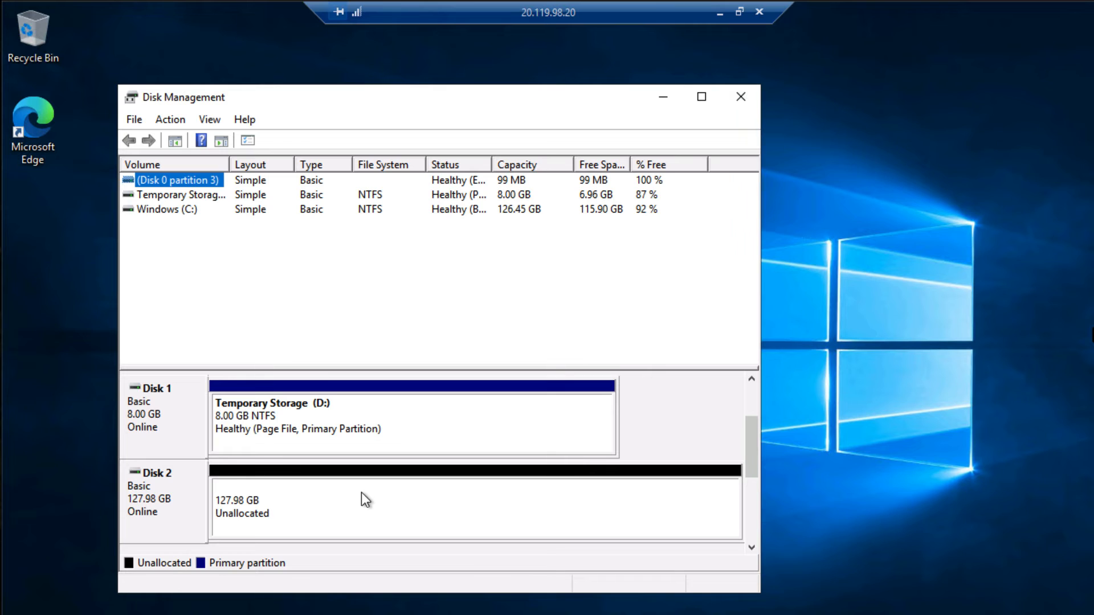
left_click(362, 493)
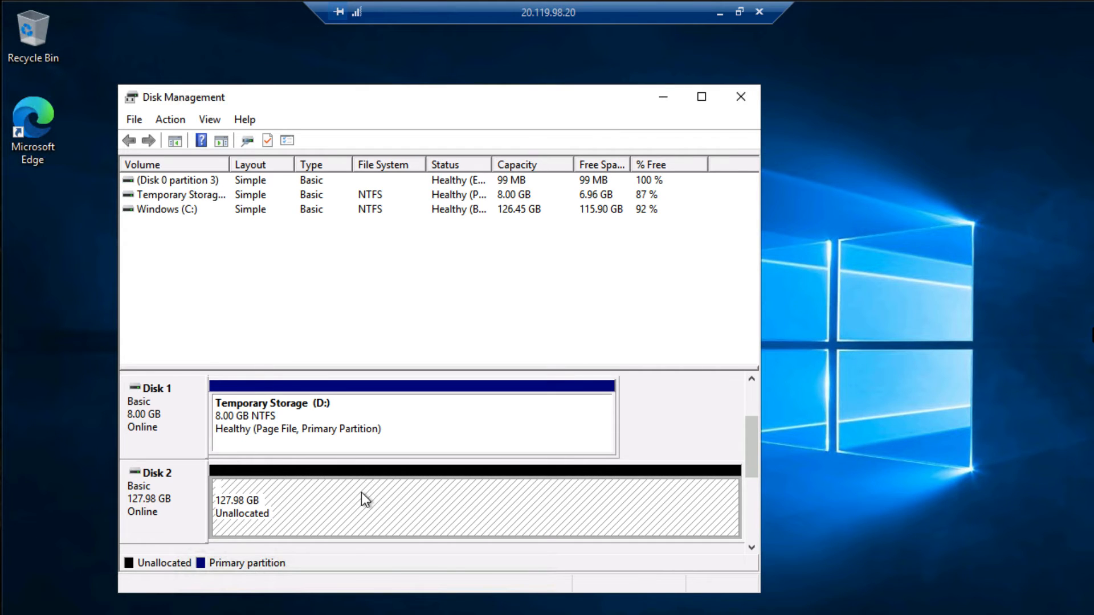
right_click(362, 492)
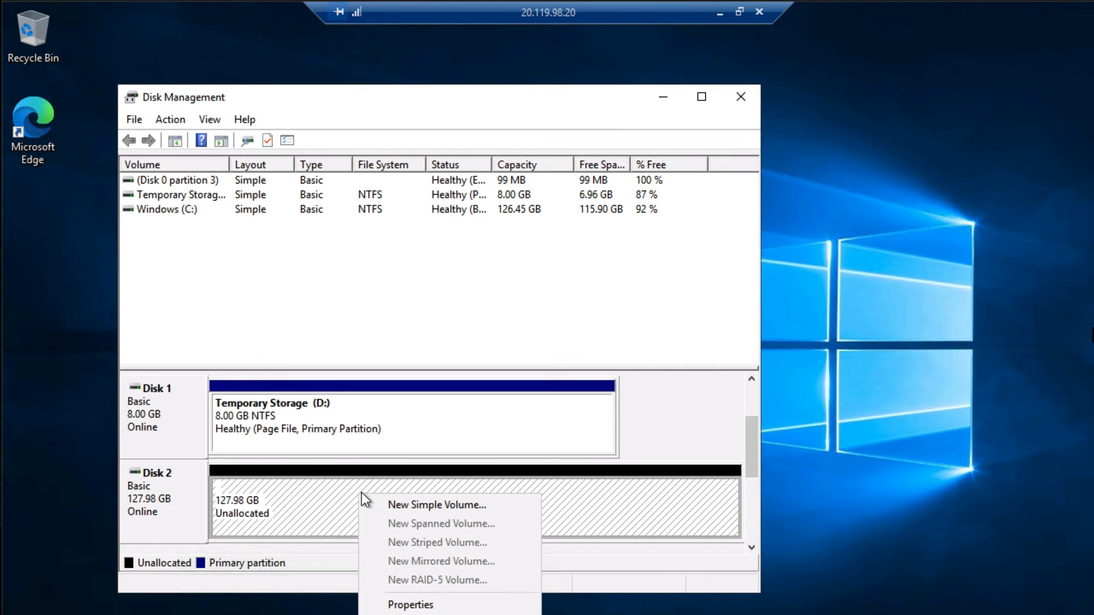
left_click(405, 508)
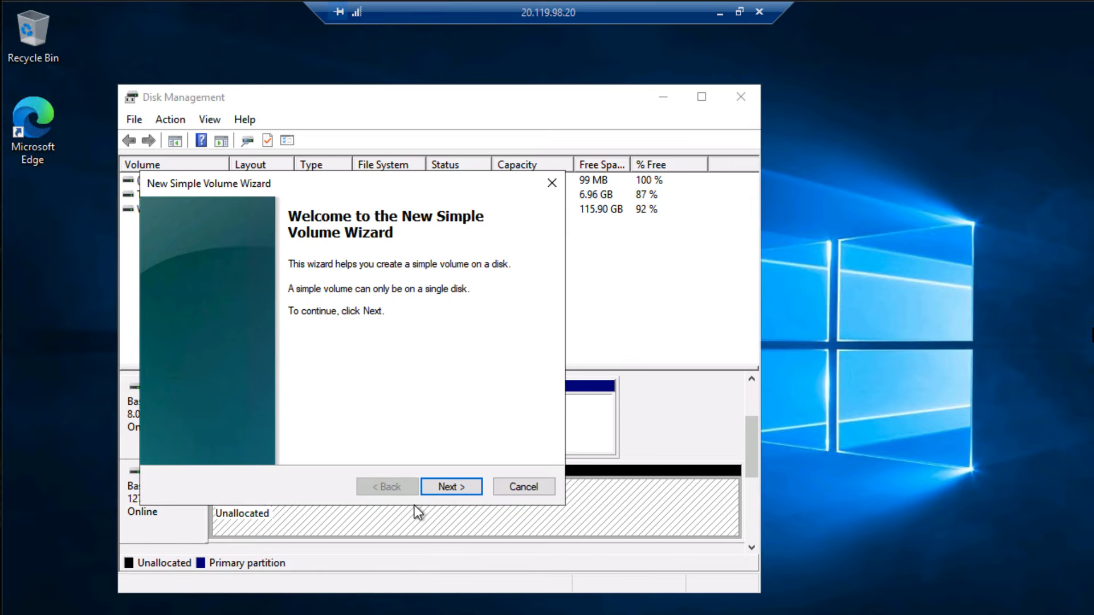
left_click(452, 485)
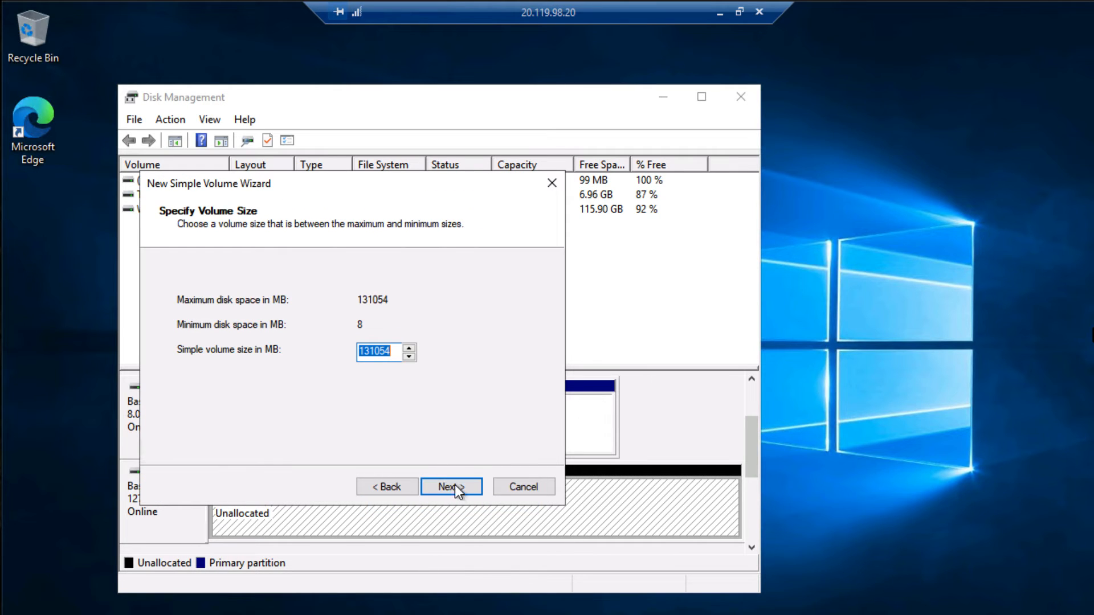
left_click(456, 487)
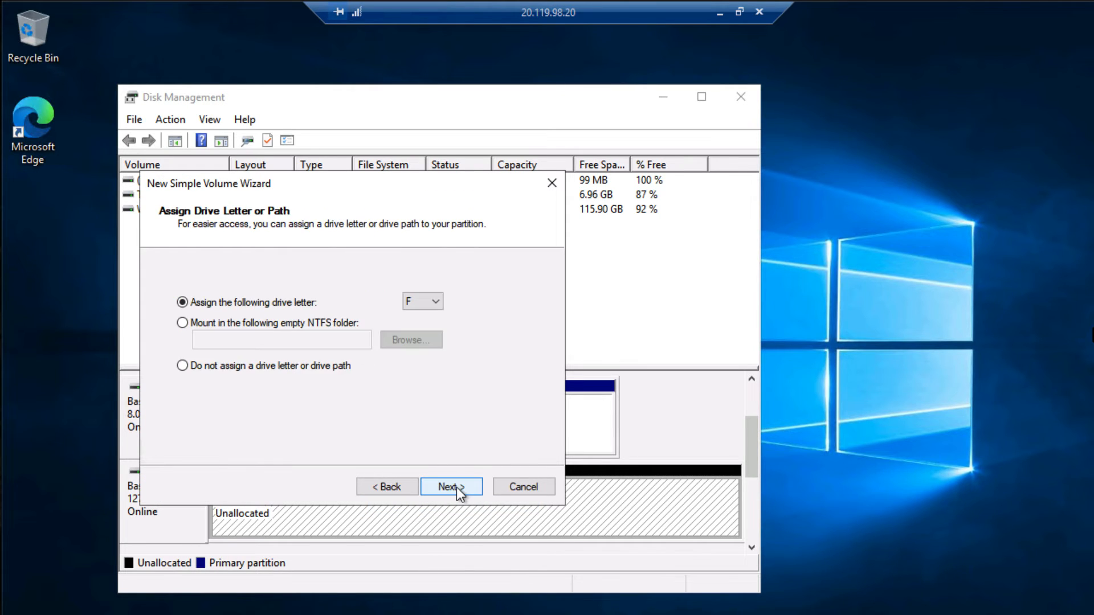
- Assign drive letter G to the new volume and create it with an NTFS quick format and the label New Volume
left_click(427, 303)
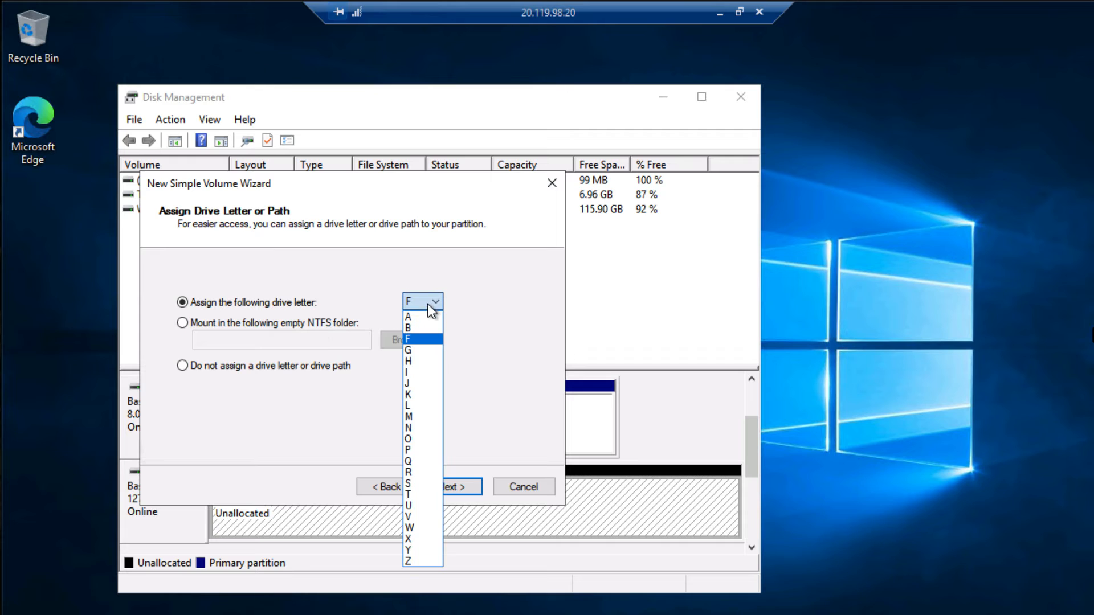
left_click(415, 351)
left_click(456, 488)
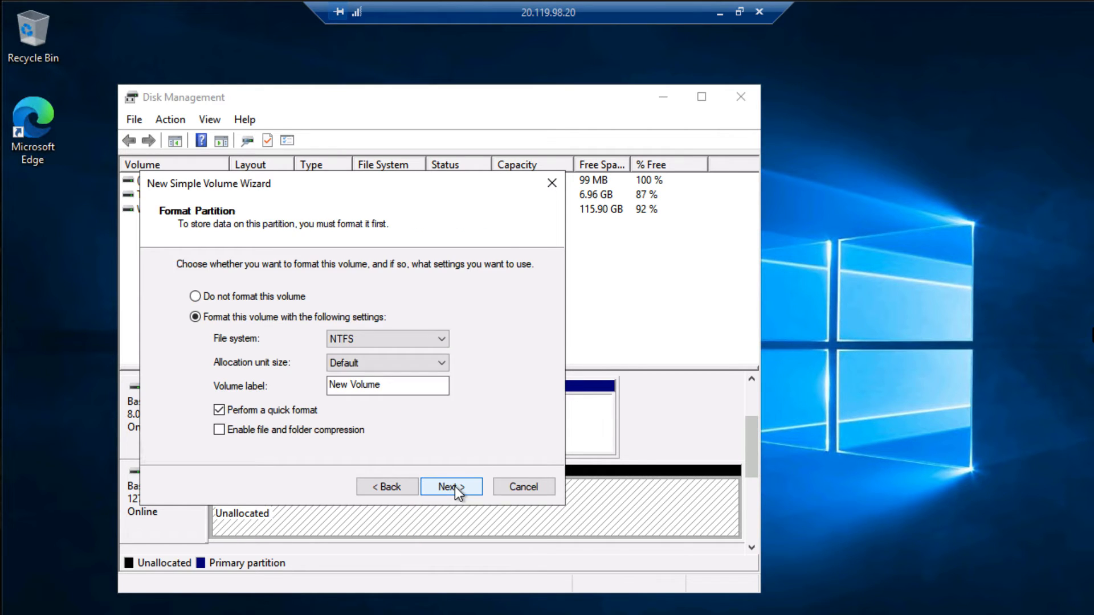
left_click(456, 488)
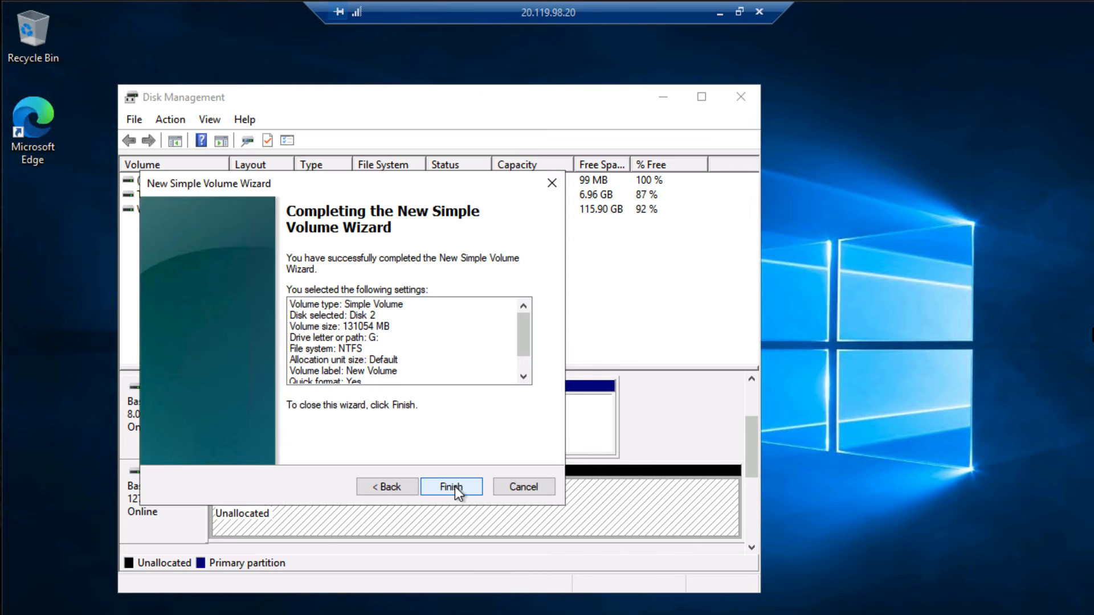
left_click(454, 487)
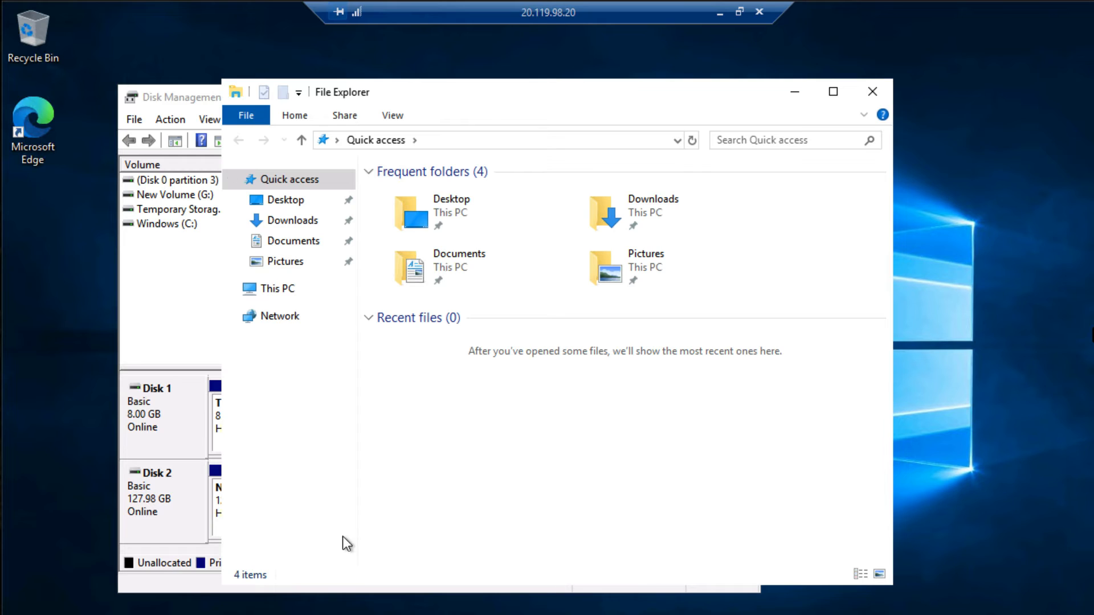
- Switch to File Explorer, expand This PC and open the new G: drive
left_click(234, 288)
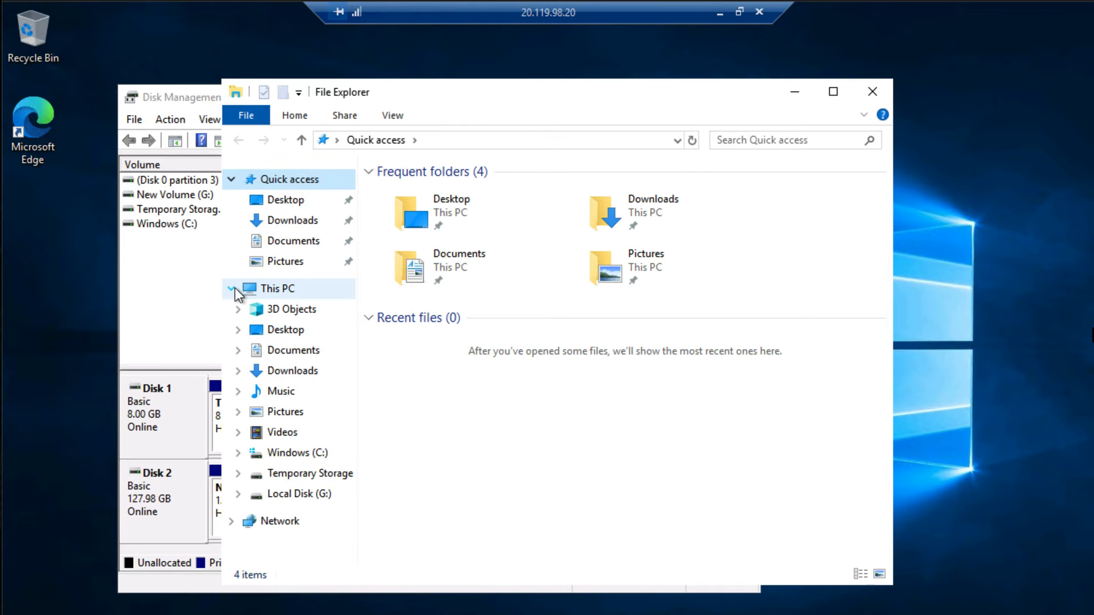
left_click(302, 494)
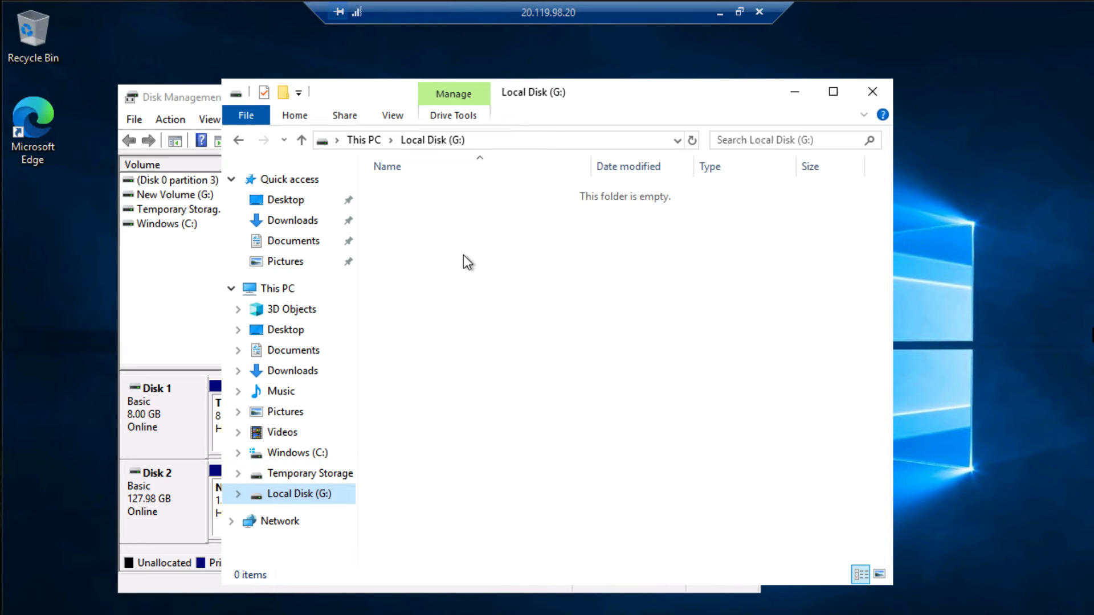
- Create a folder named DataFiles in the root of the G: drive
right_click(404, 200)
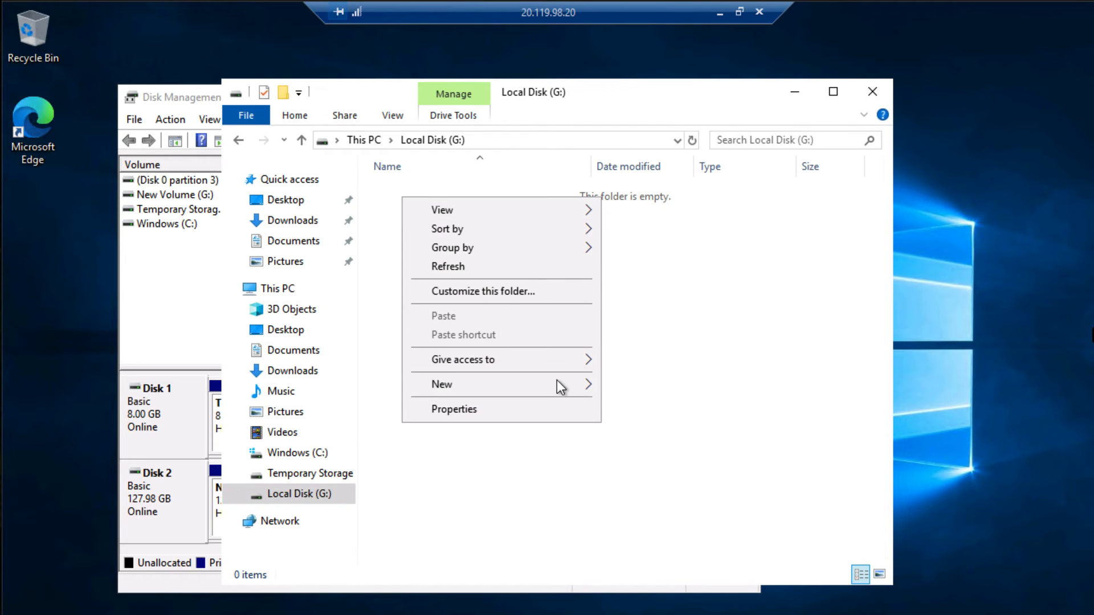
mouse_move(556, 381)
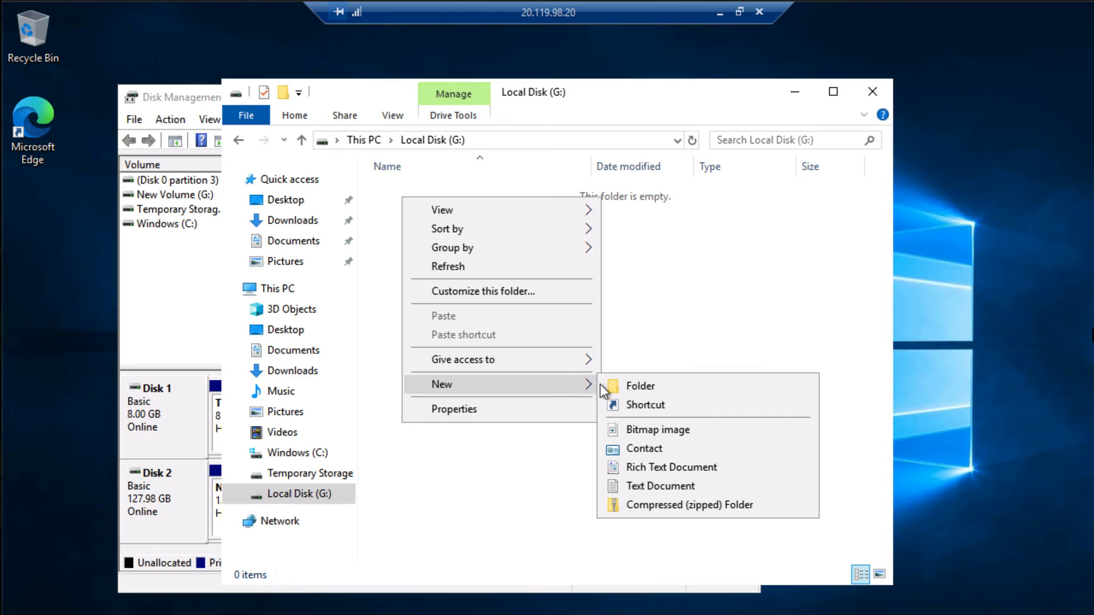
left_click(655, 388)
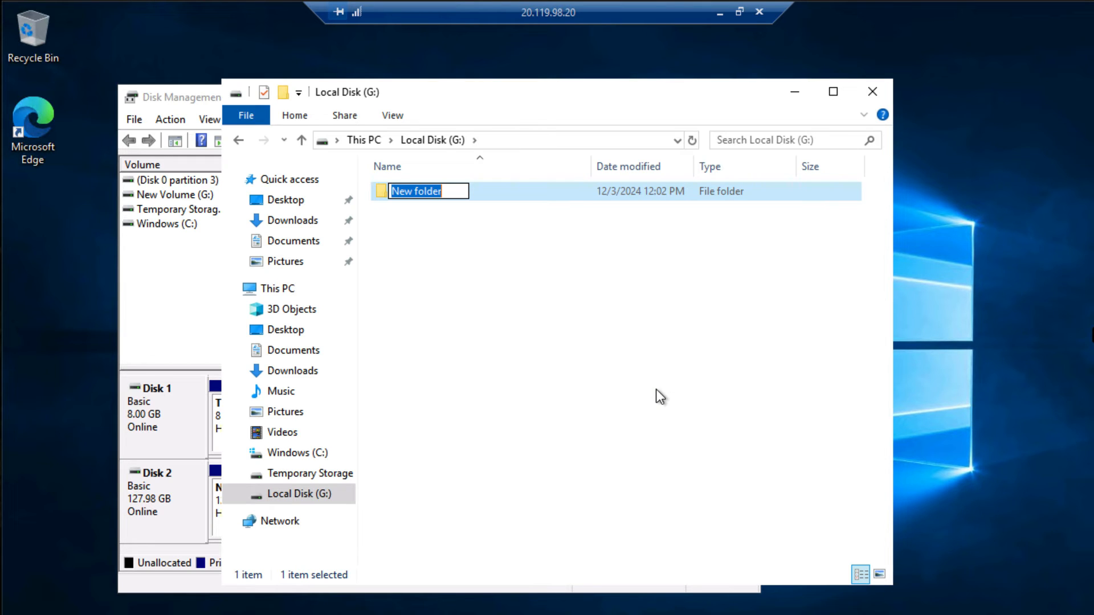
type("DataFiles")
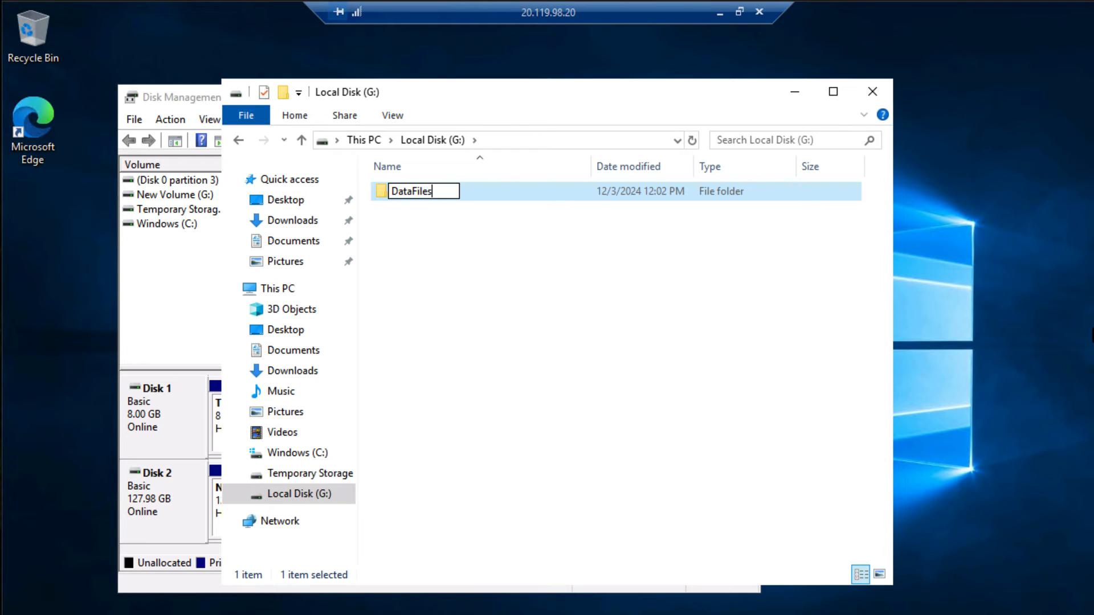
key("Return")
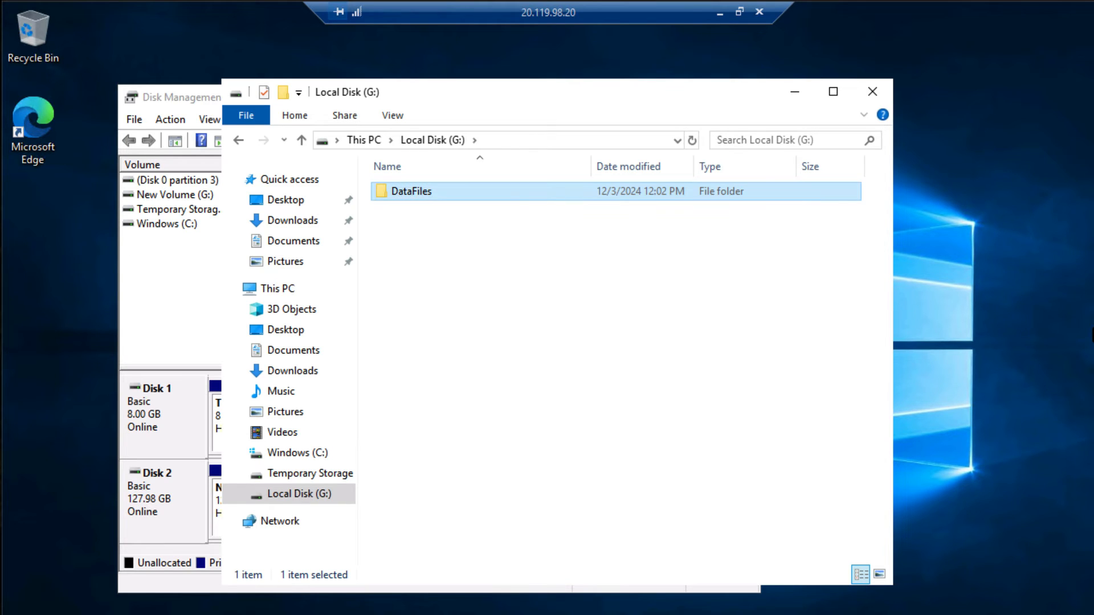
- Switch to the Azure portal, open the DevFiles data disk from VM1's disks and dismiss the service menu notice
left_click(720, 14)
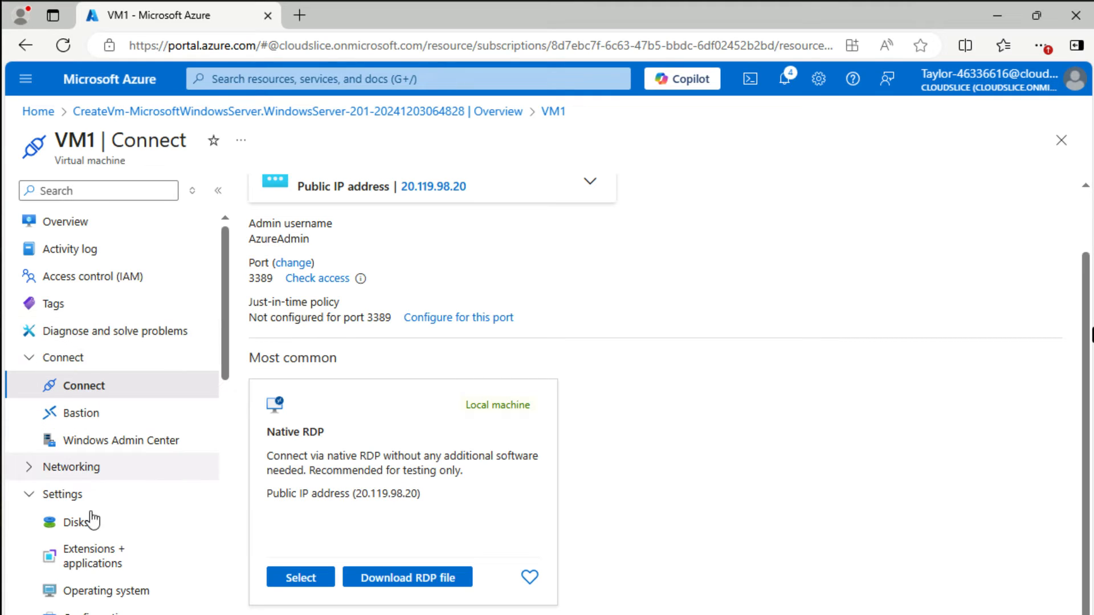
left_click(87, 529)
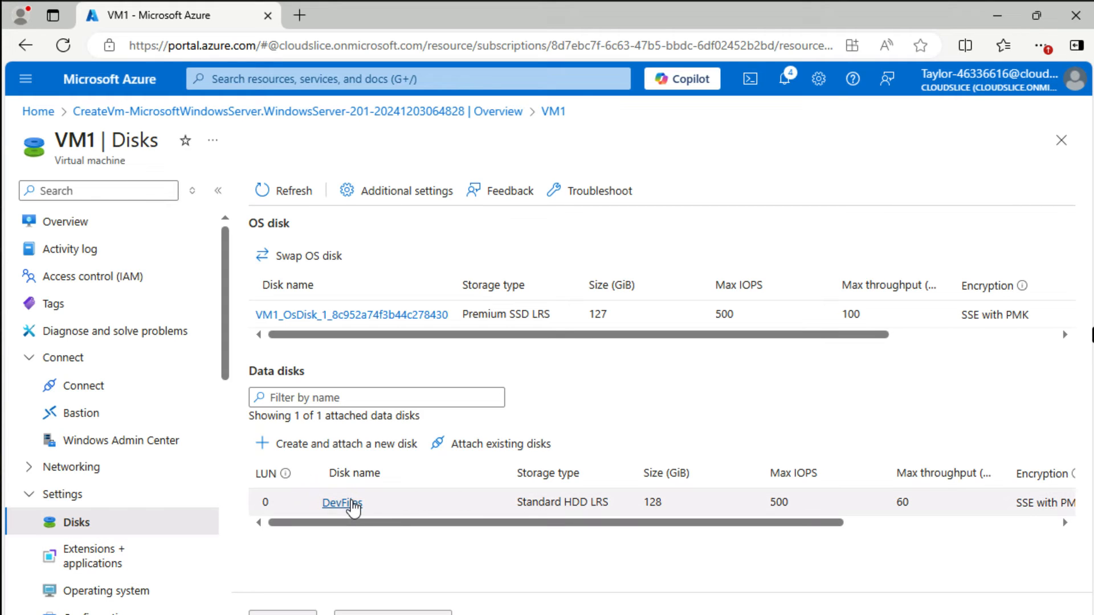
left_click(342, 503)
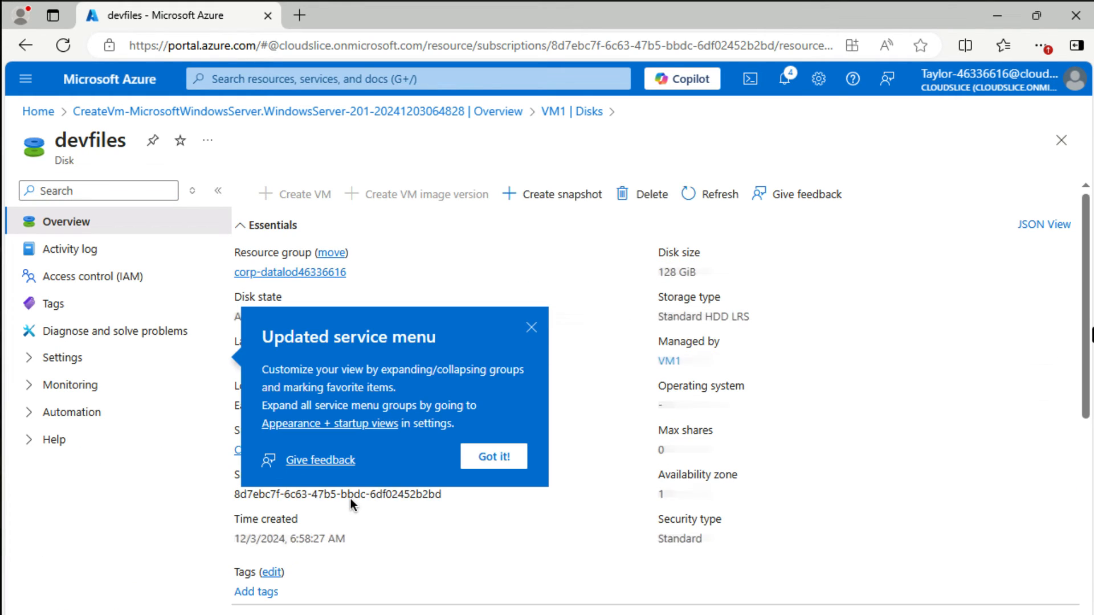
left_click(531, 327)
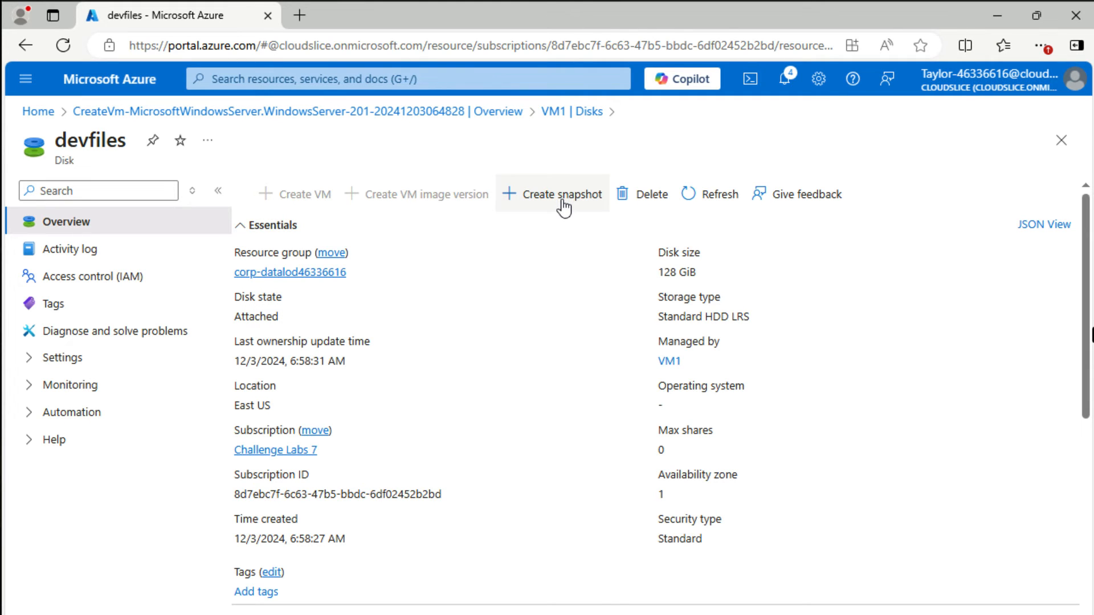
- Create an incremental snapshot of the disk named DevFilesSnapshot1 in the corp-datalod46336616 resource group
left_click(564, 208)
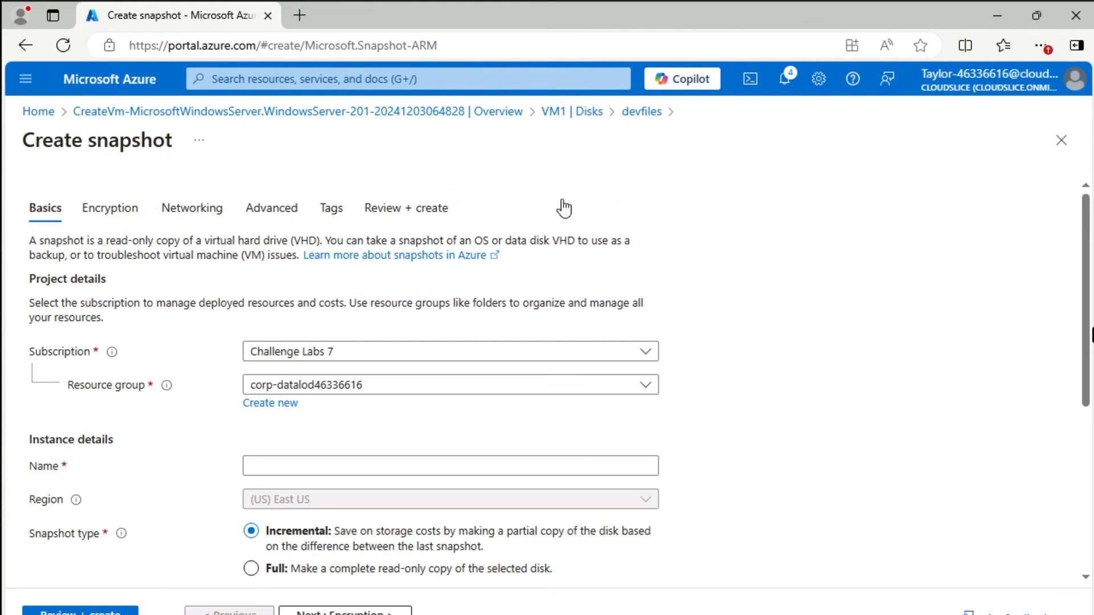
left_click(323, 463)
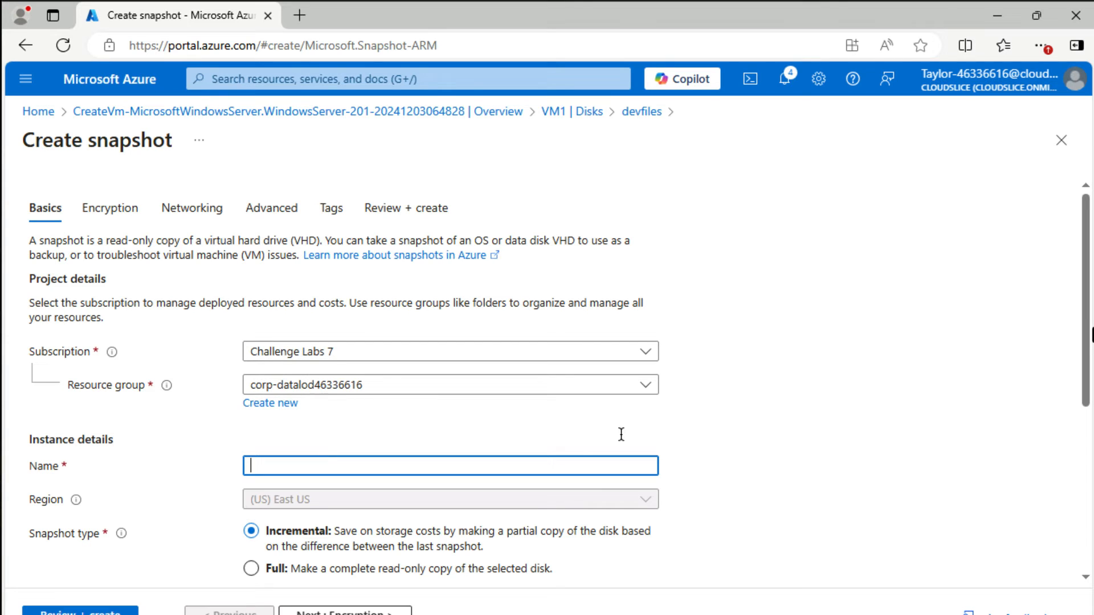
type("DevFilesSnapshot1")
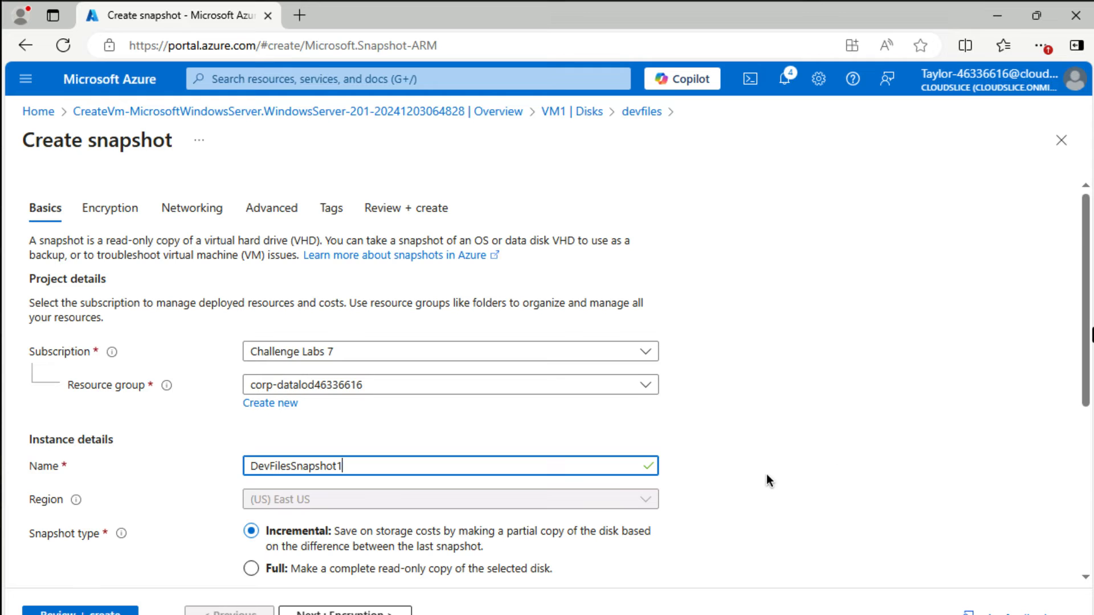
scroll(767, 474, "down", 3)
scroll(767, 474, "down", 3)
left_click(80, 612)
left_click(40, 611)
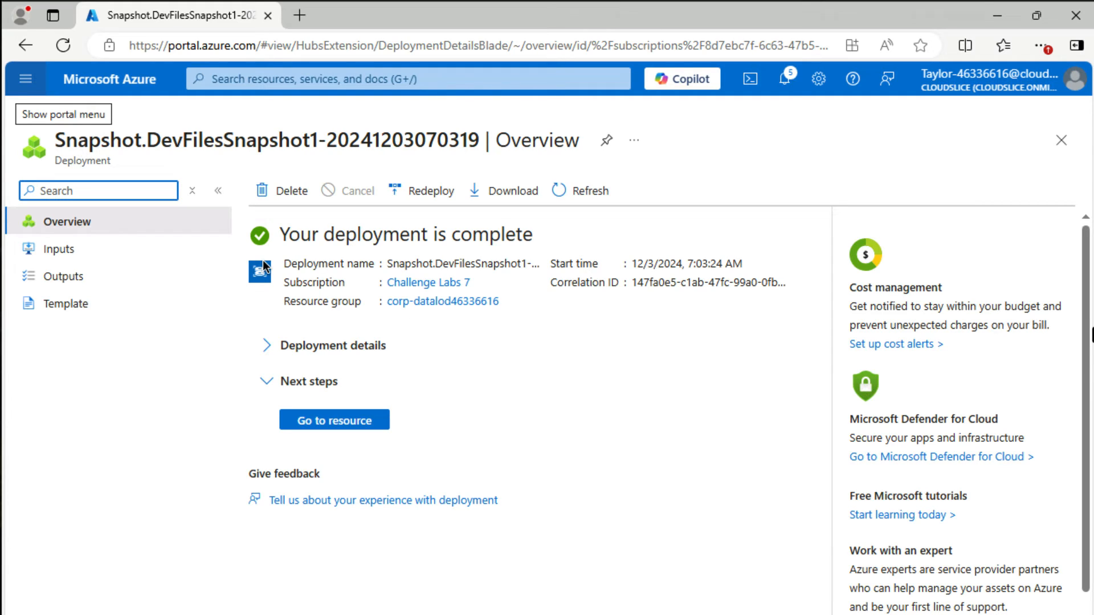
- Return to VM1 and enable guest-level monitoring in its diagnostic settings, using the storage account corpdatalod46336616diag
left_click(26, 45)
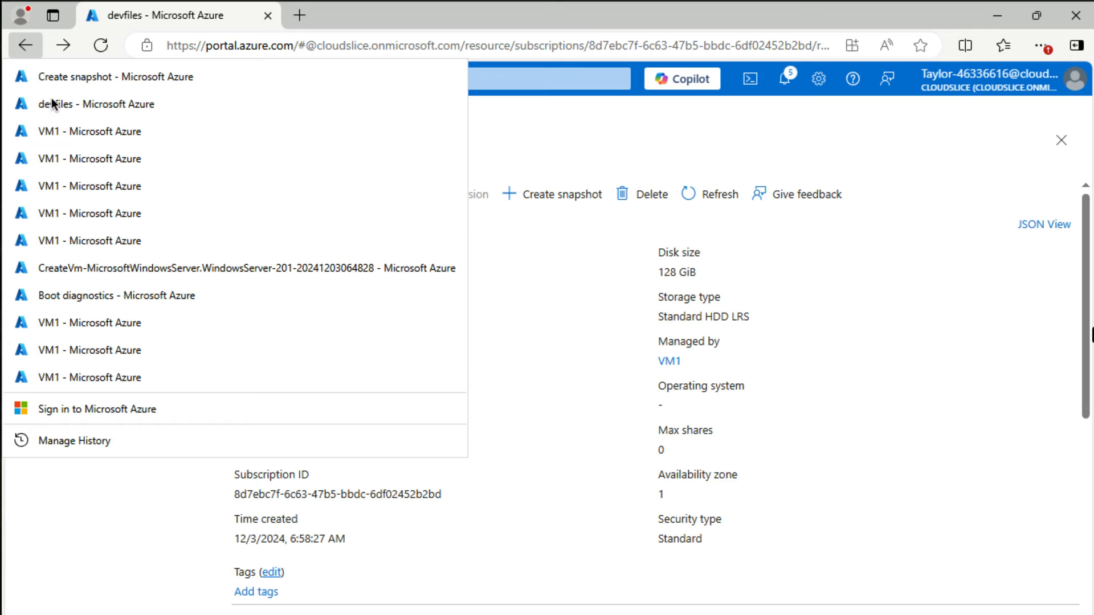
left_click(84, 242)
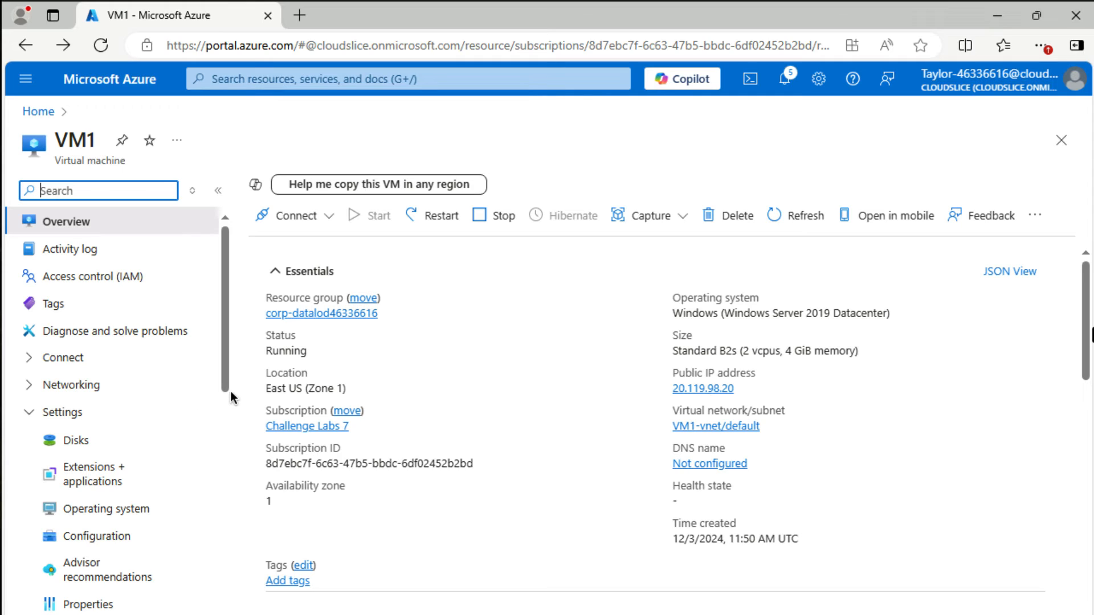
left_click(228, 435)
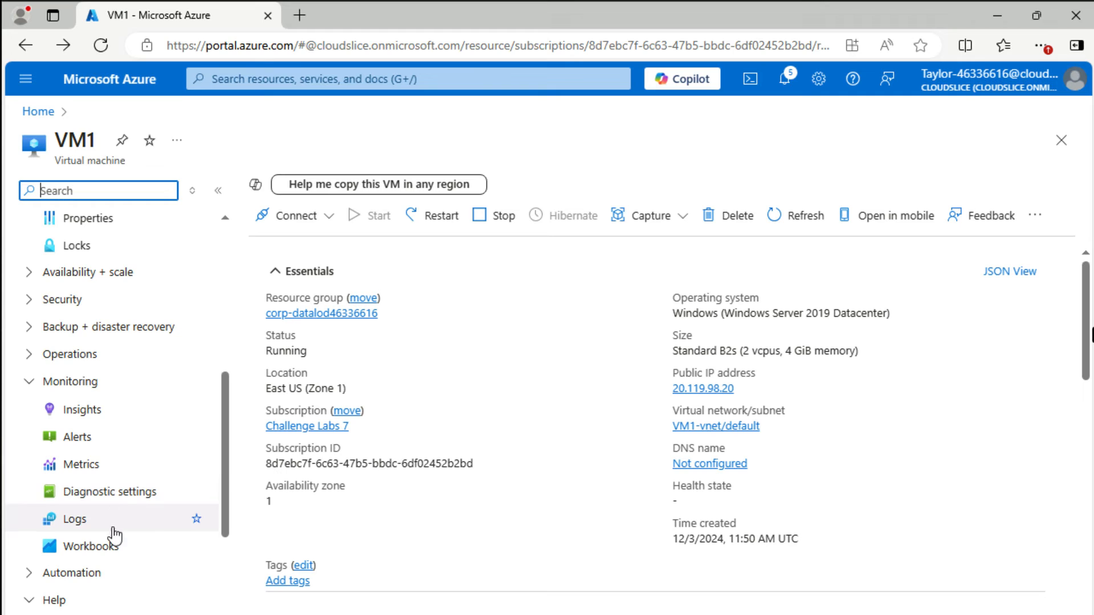
left_click(124, 491)
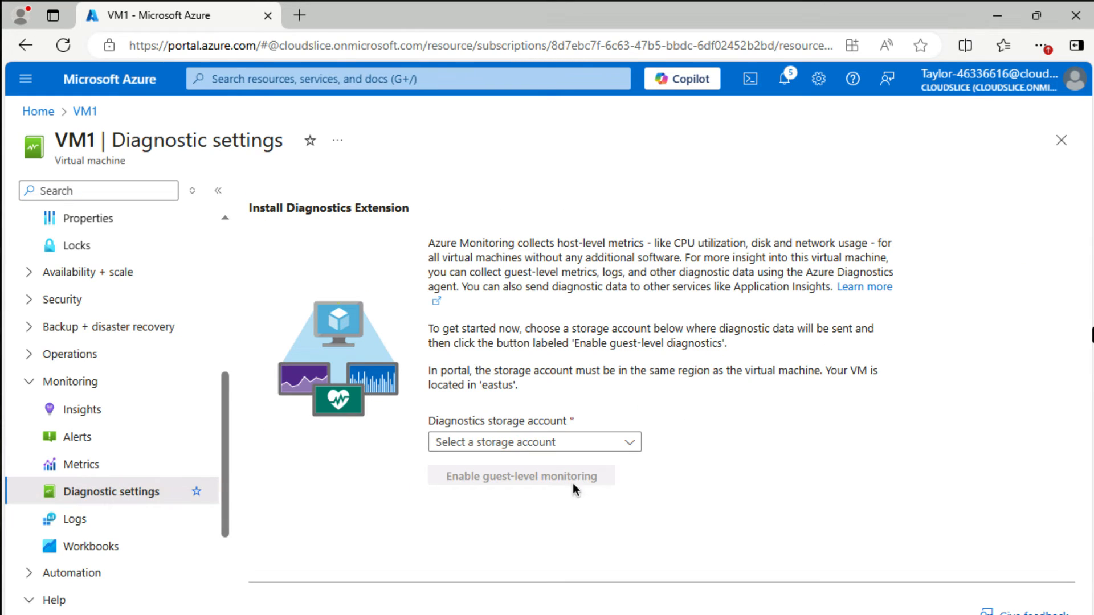
left_click(627, 443)
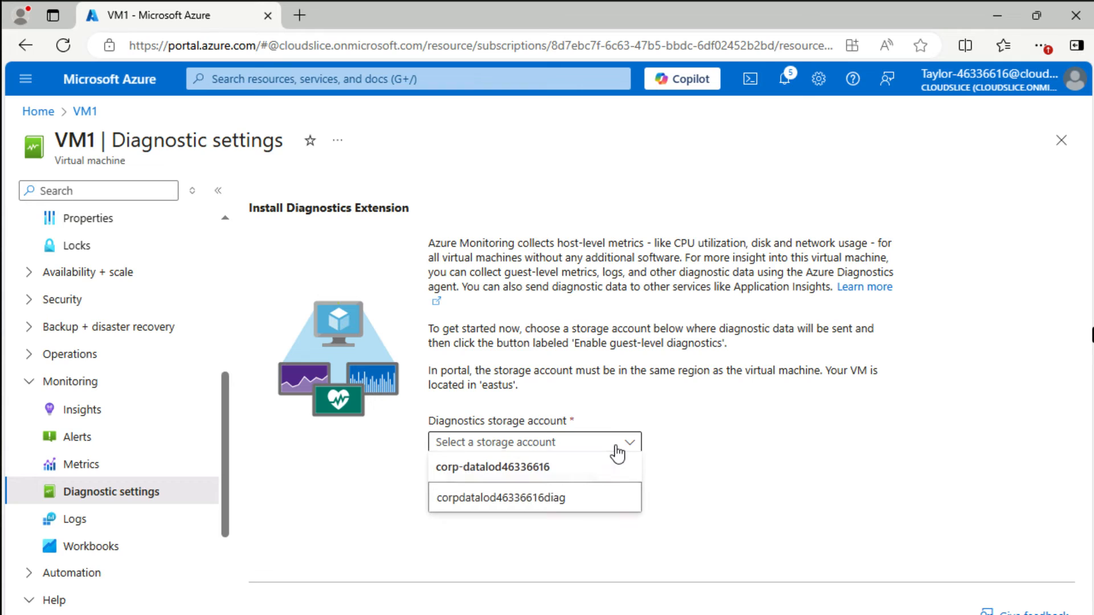
left_click(528, 501)
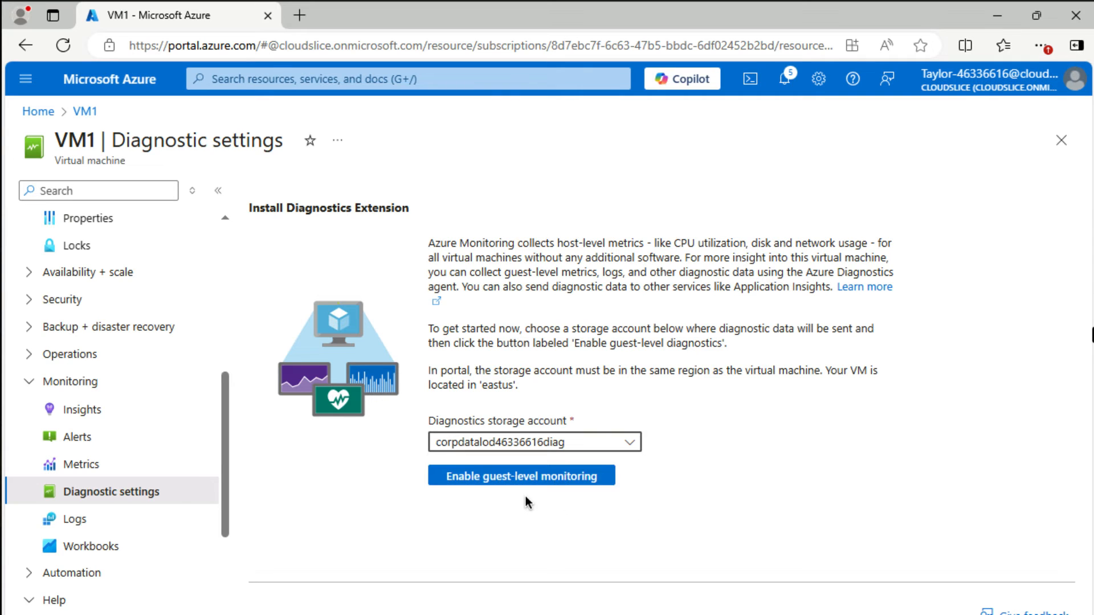
left_click(478, 482)
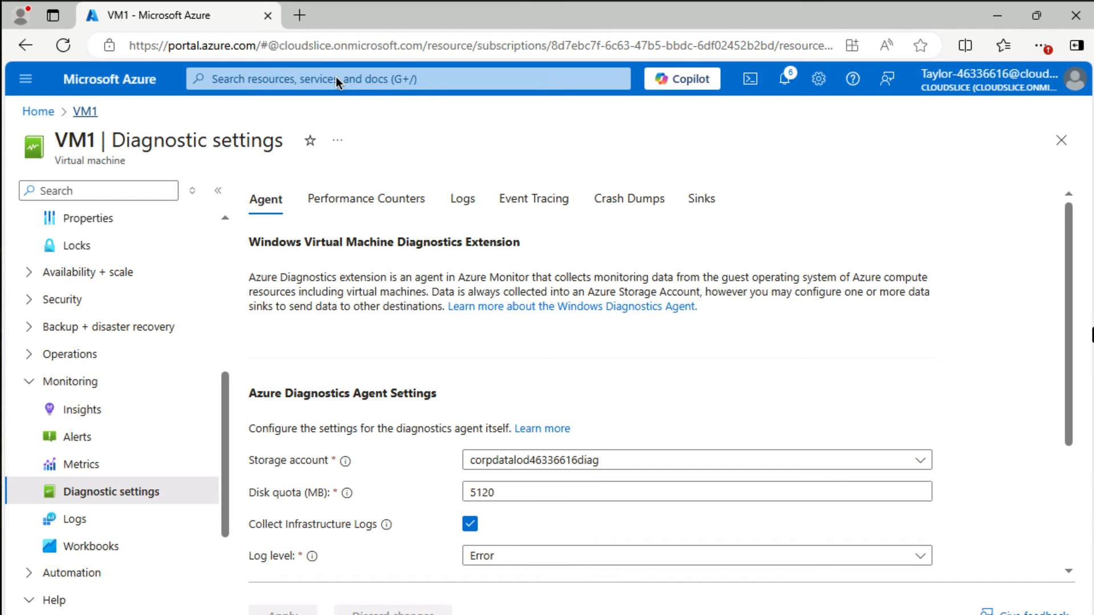
- Search for storage accounts, open corpdatalod46336616diag and view its diagnostic tables
left_click(362, 79)
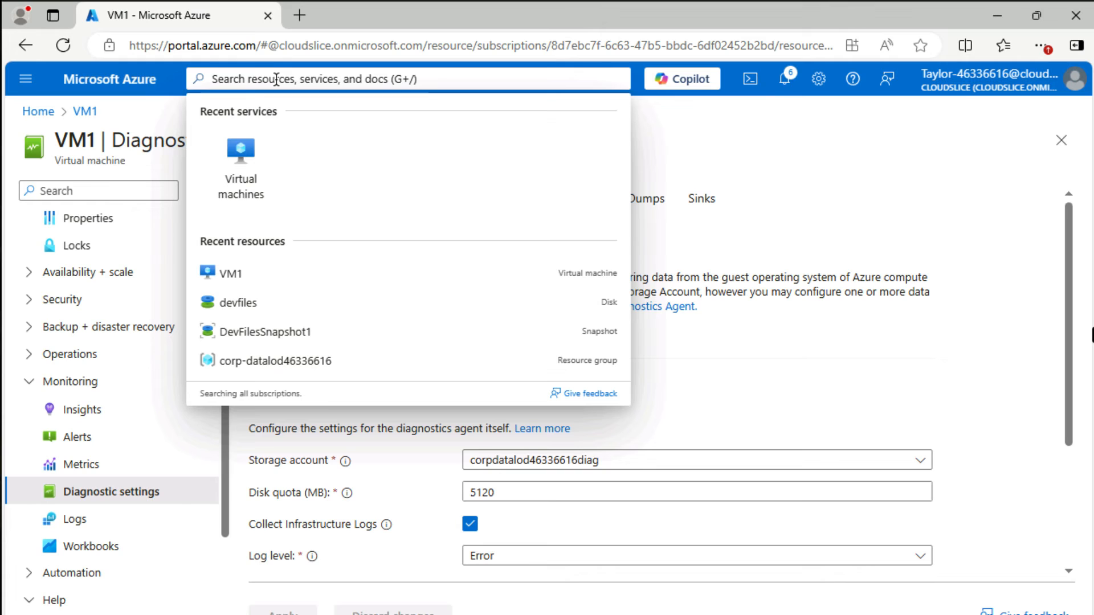
type("storage")
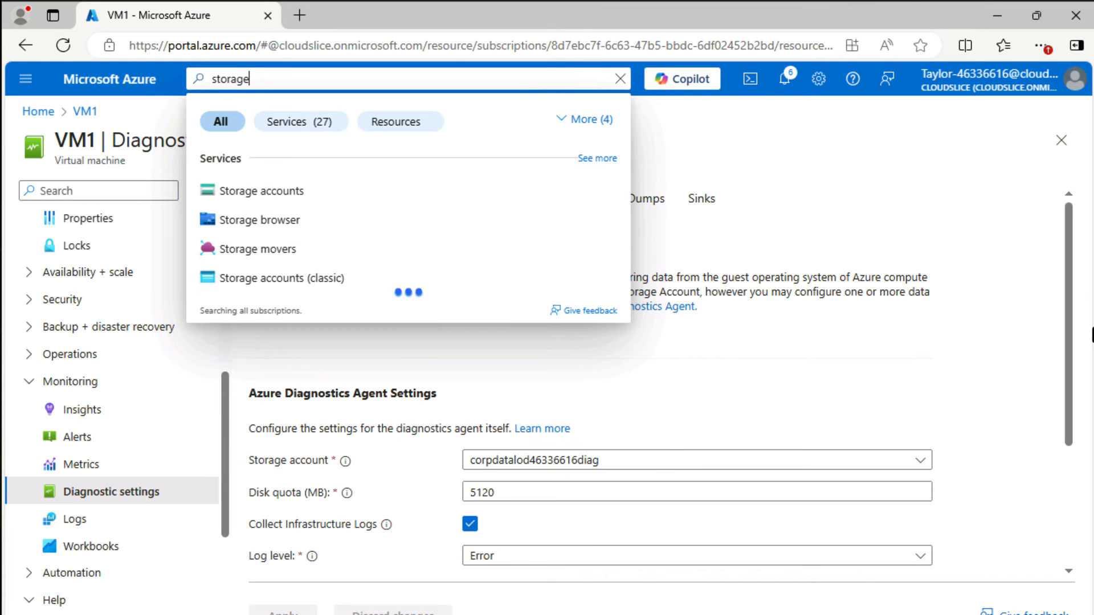
left_click(260, 192)
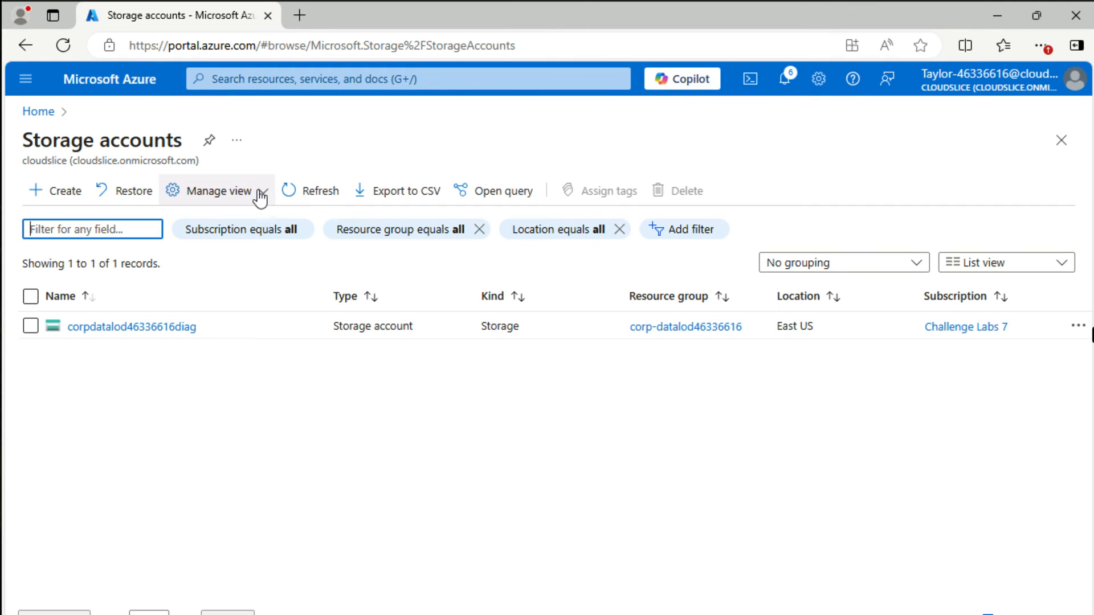
left_click(171, 327)
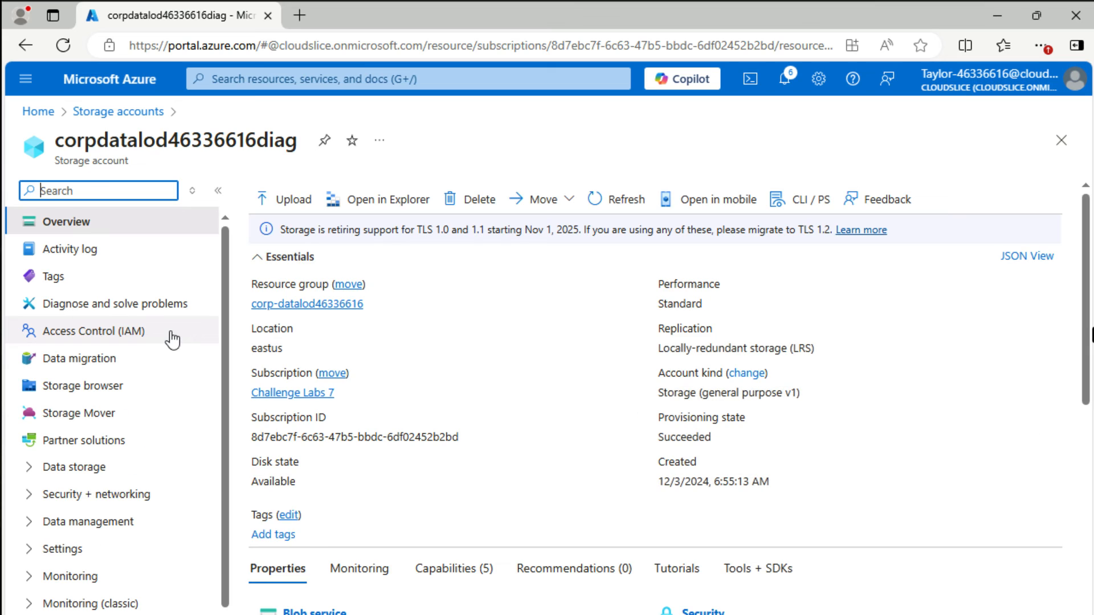
left_click(35, 469)
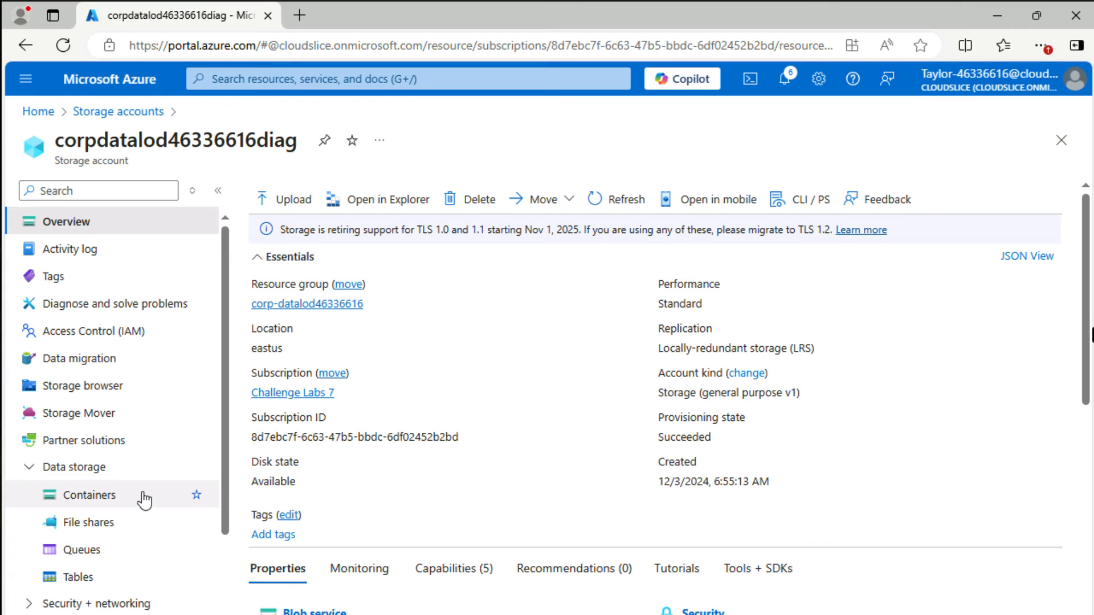
scroll(144, 501, "down", 3)
left_click(95, 494)
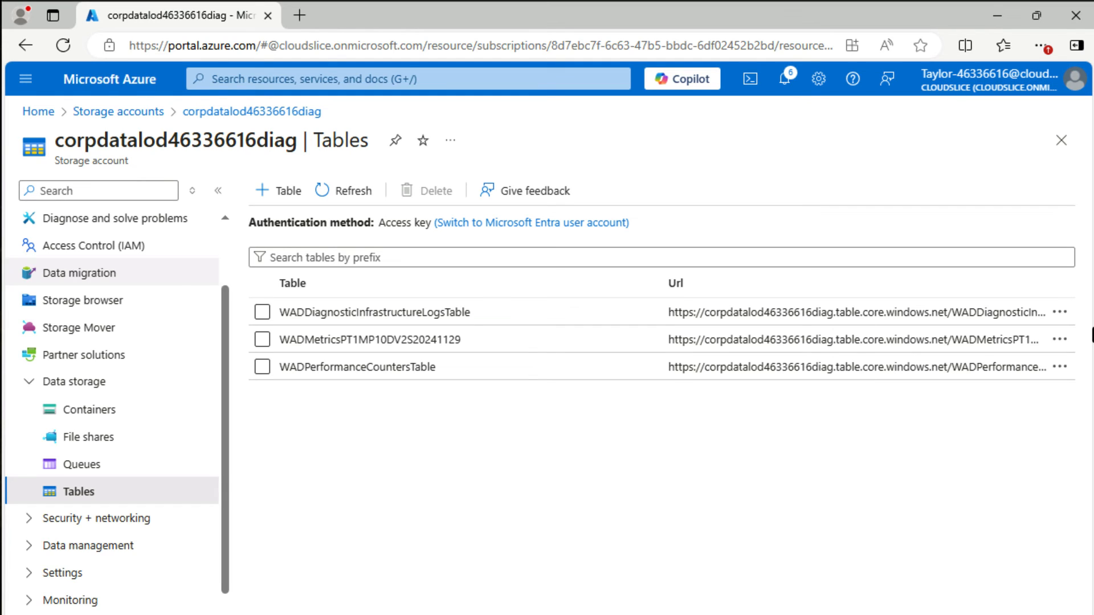
- Search the portal for the Metrics service and open it in Azure Monitor
left_click(380, 81)
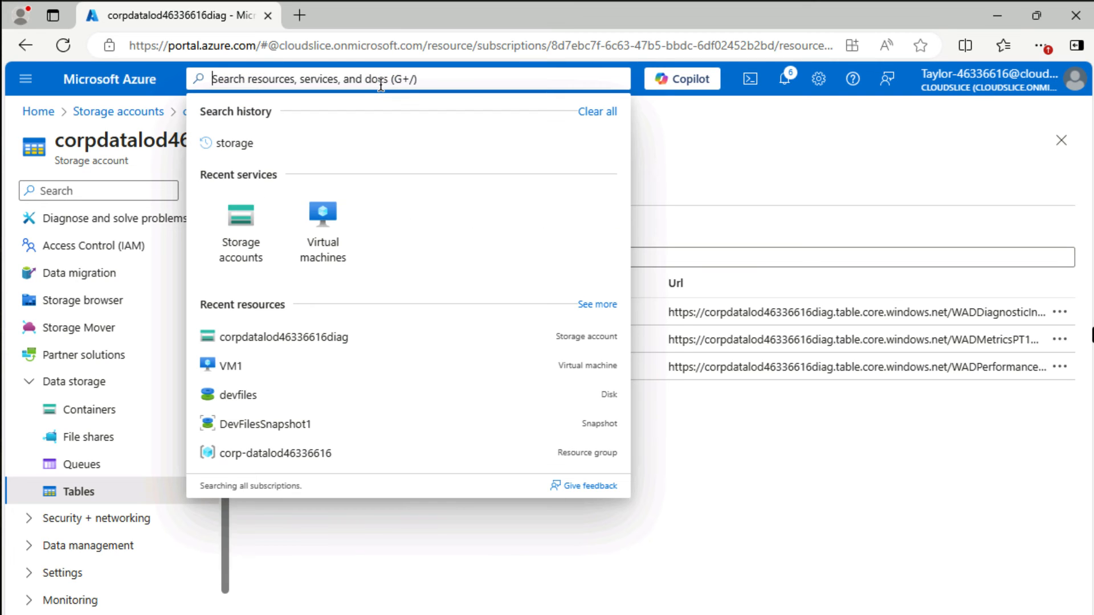
type("metri")
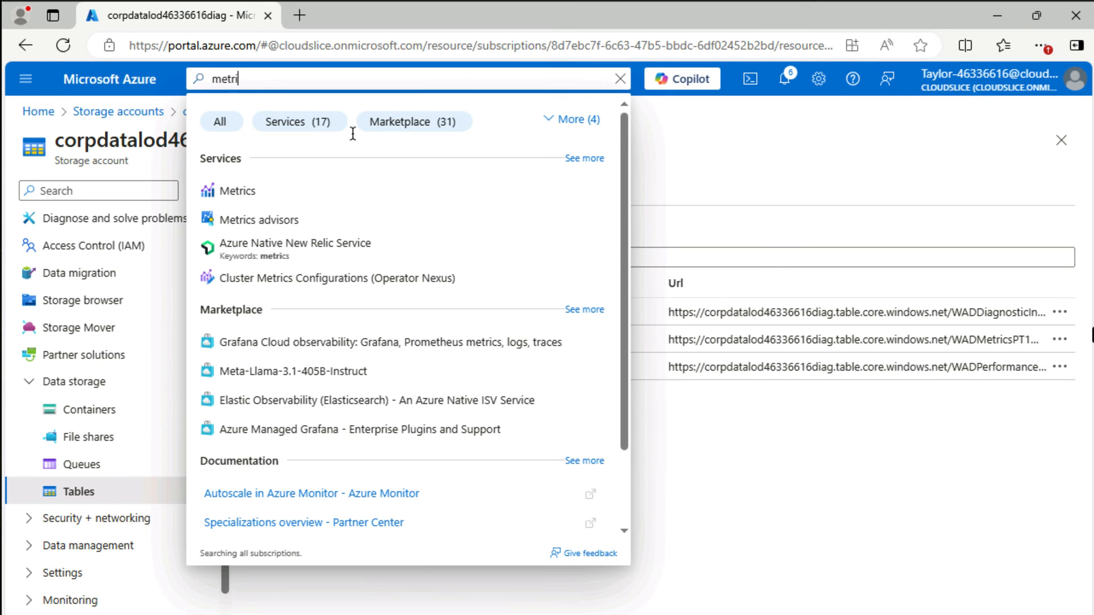
left_click(261, 190)
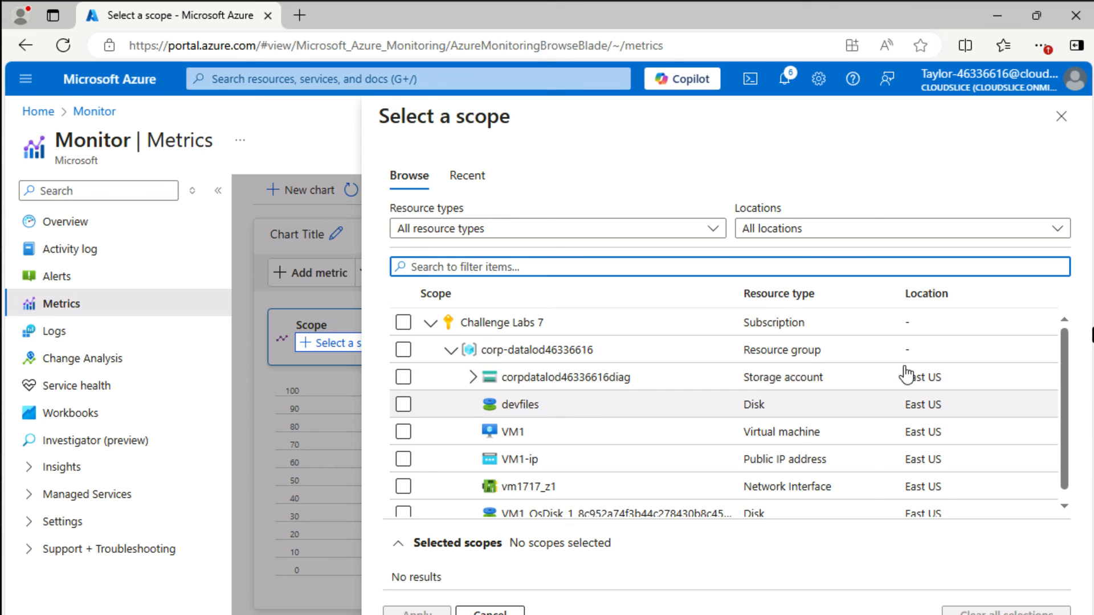
- Set the scope of the metrics chart to the devfiles disk
left_click_drag(1062, 377, 1063, 436)
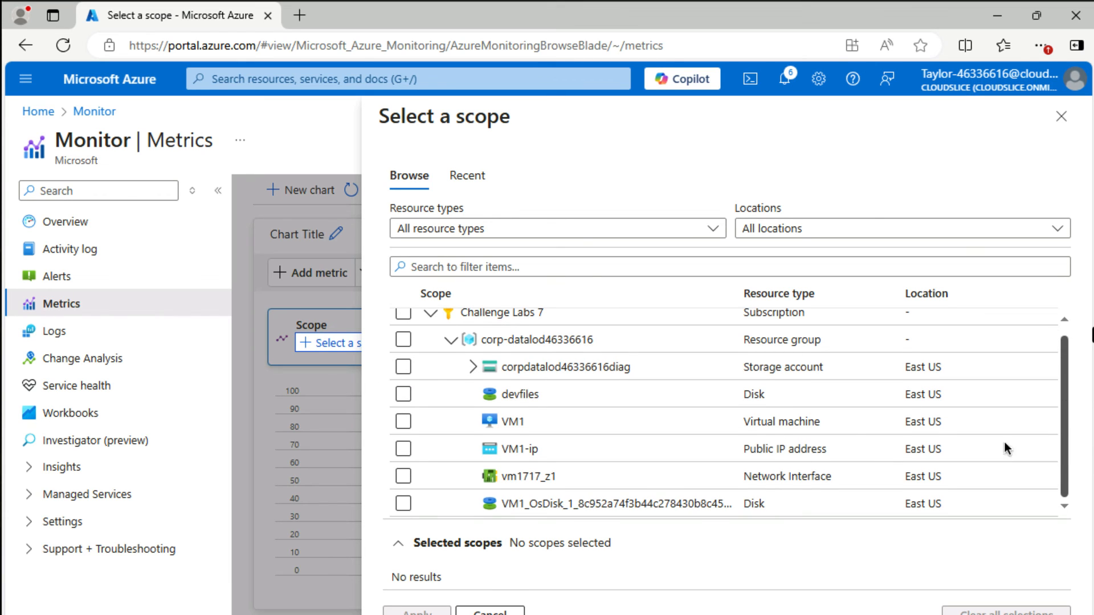
left_click(403, 392)
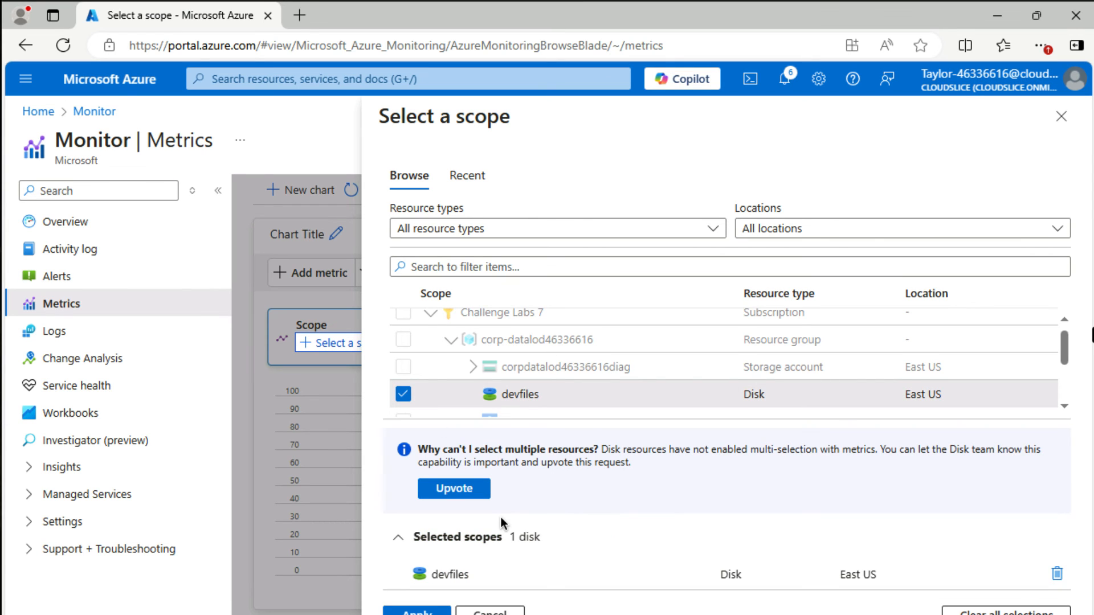
left_click(426, 611)
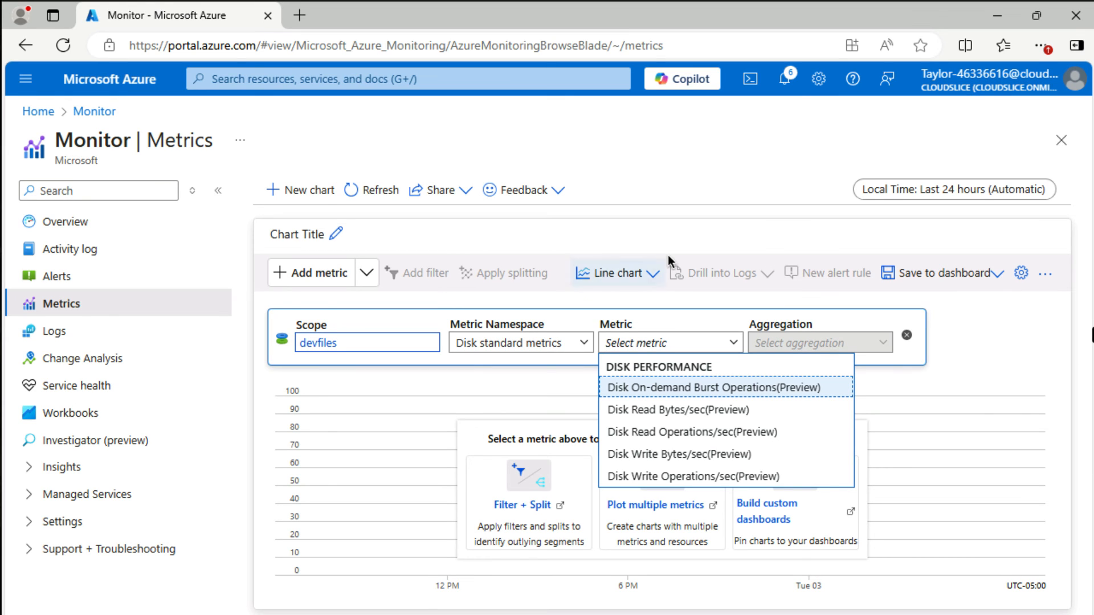
- Change the scope of the metrics chart from the devfiles disk to the VM1 virtual machine
left_click(400, 353)
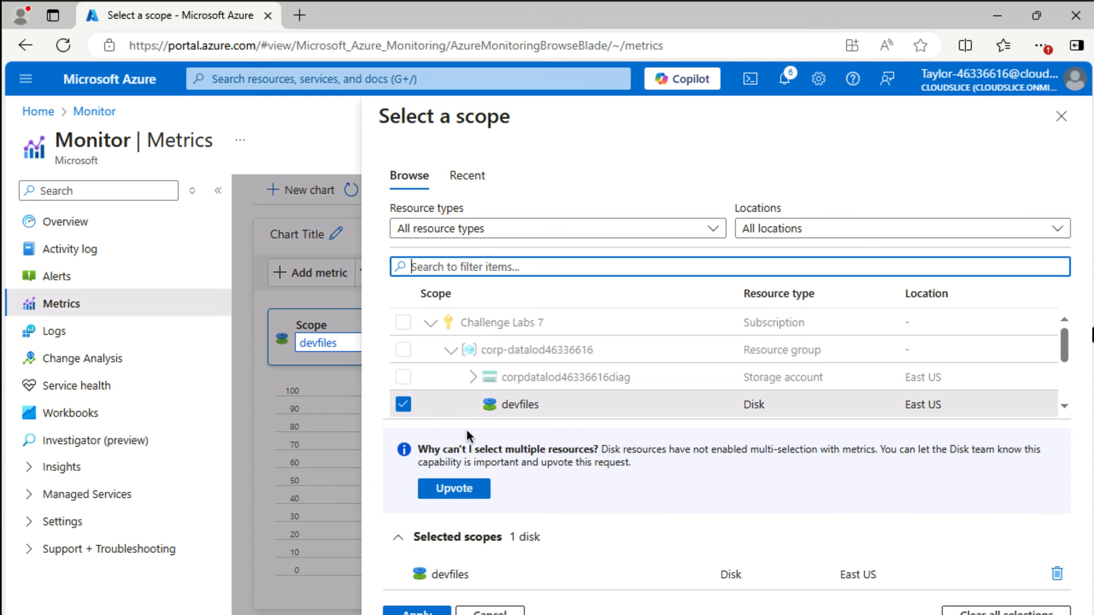
left_click(405, 403)
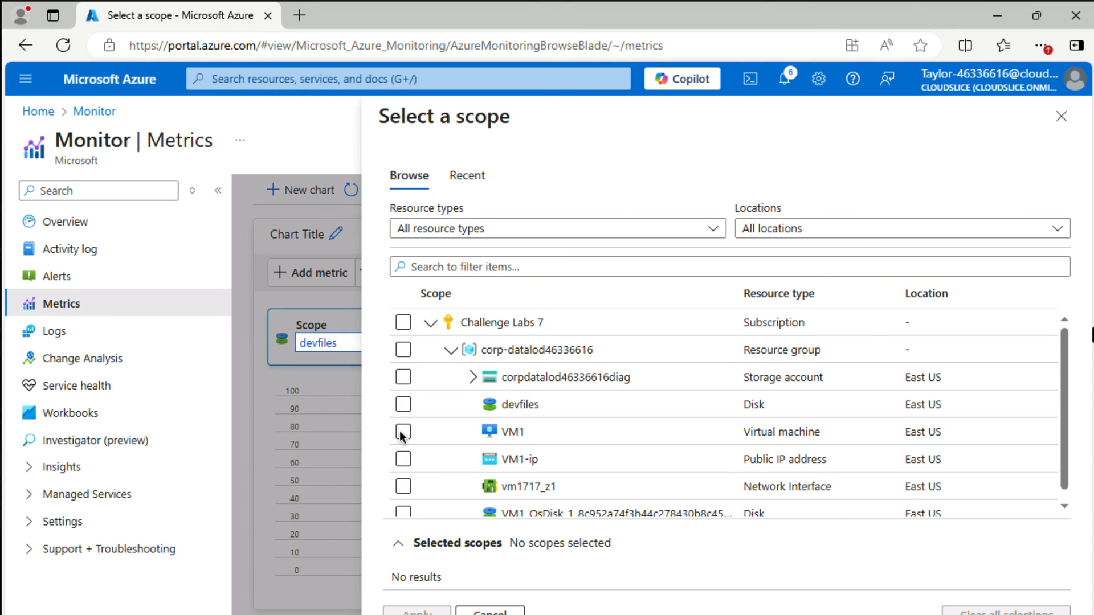
left_click(403, 431)
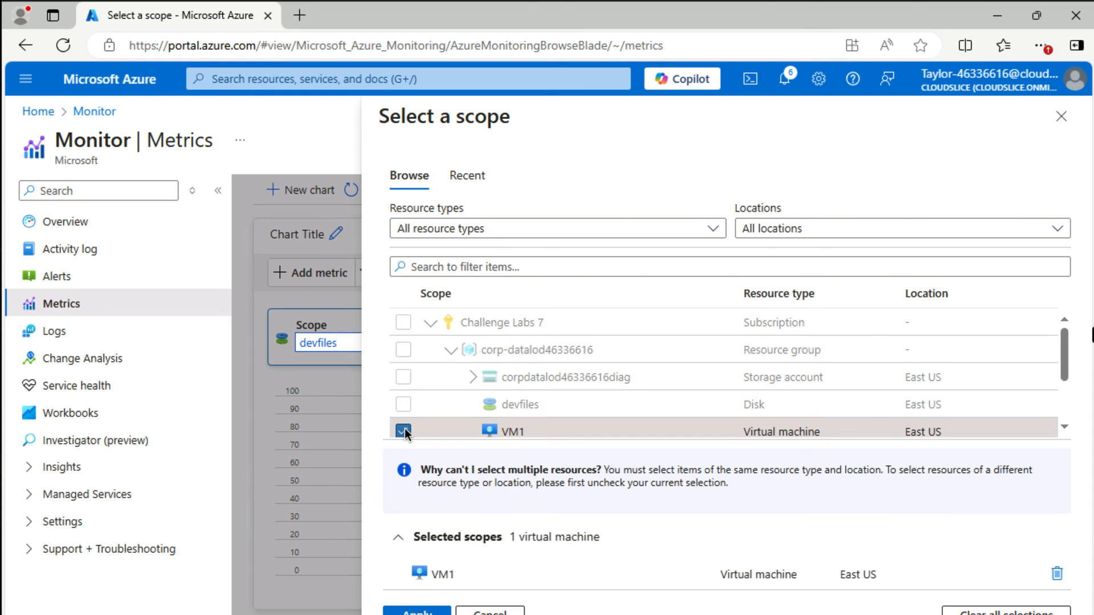
left_click(431, 611)
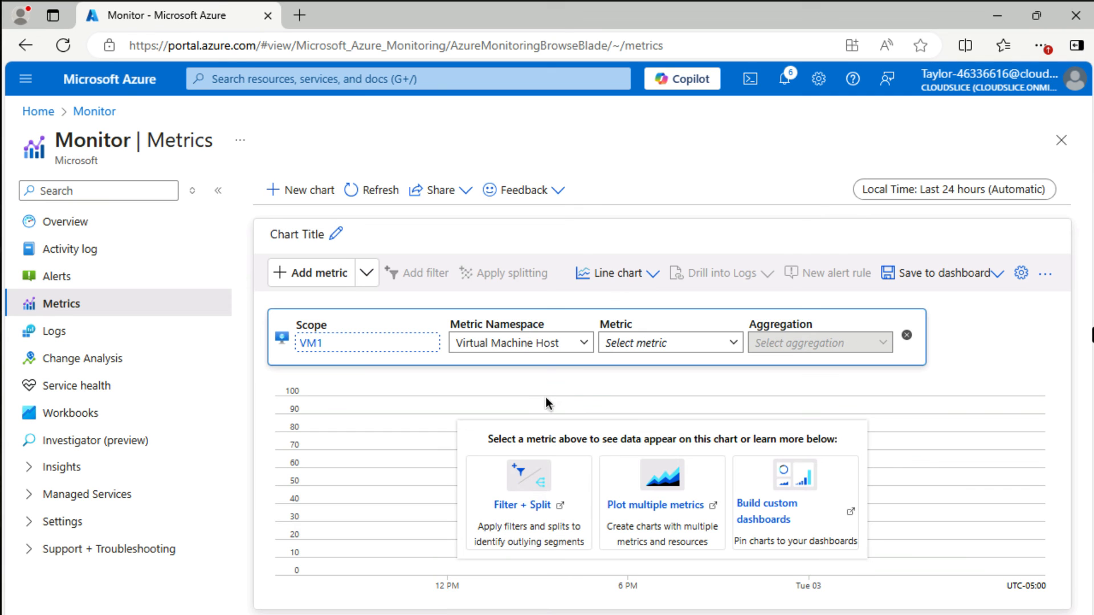
- Chart the \LogicalDisk(_Total)\Disk Bytes/sec metric from the Guest (classic) namespace
left_click(584, 343)
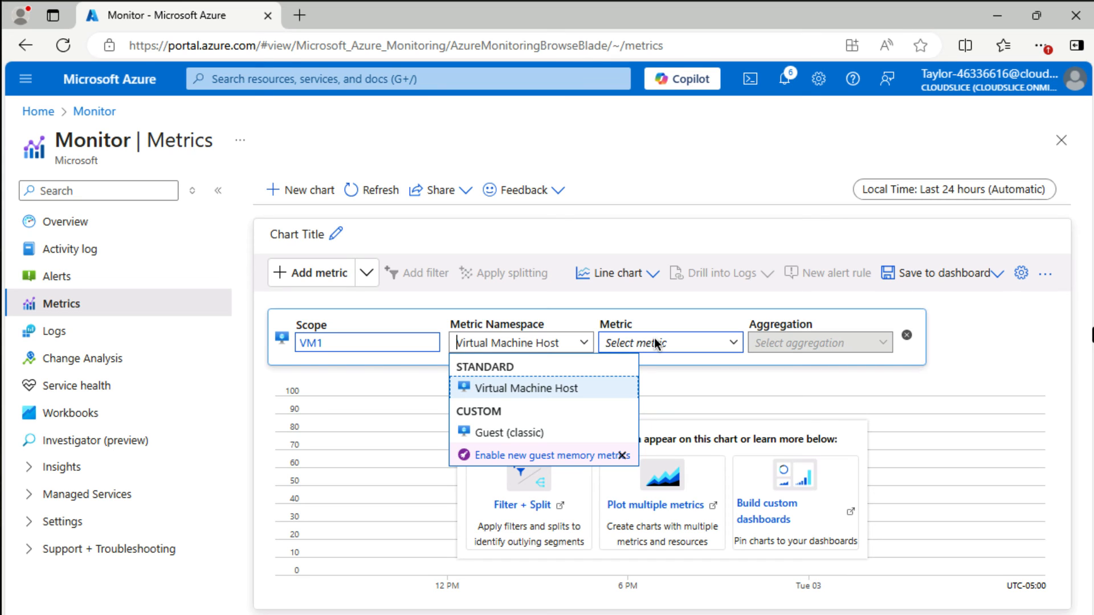
left_click(498, 433)
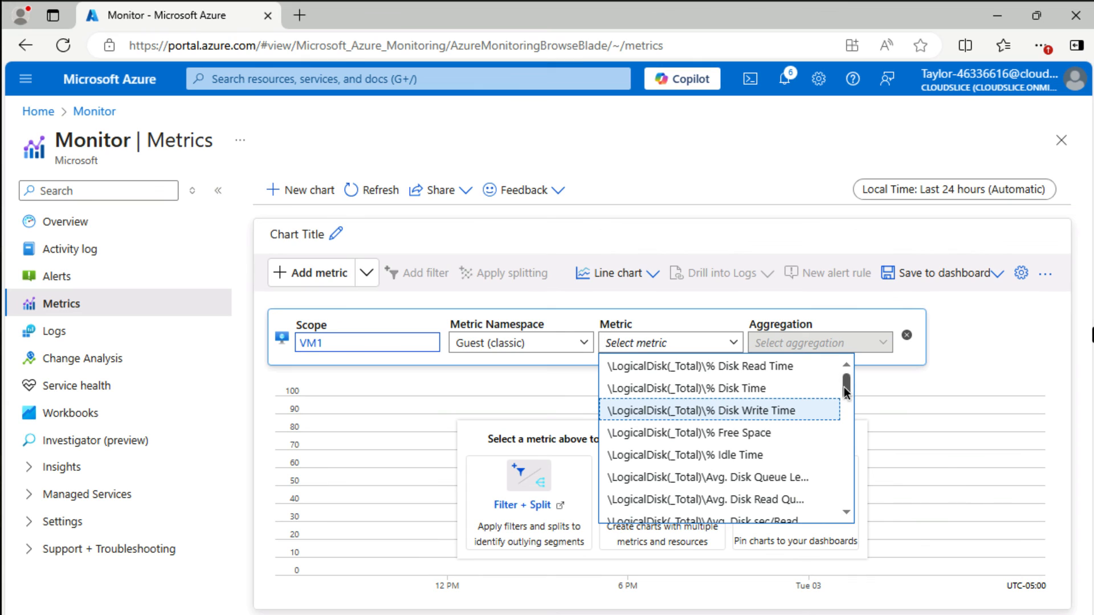
scroll(845, 397, "down", 1)
left_click_drag(845, 397, 844, 418)
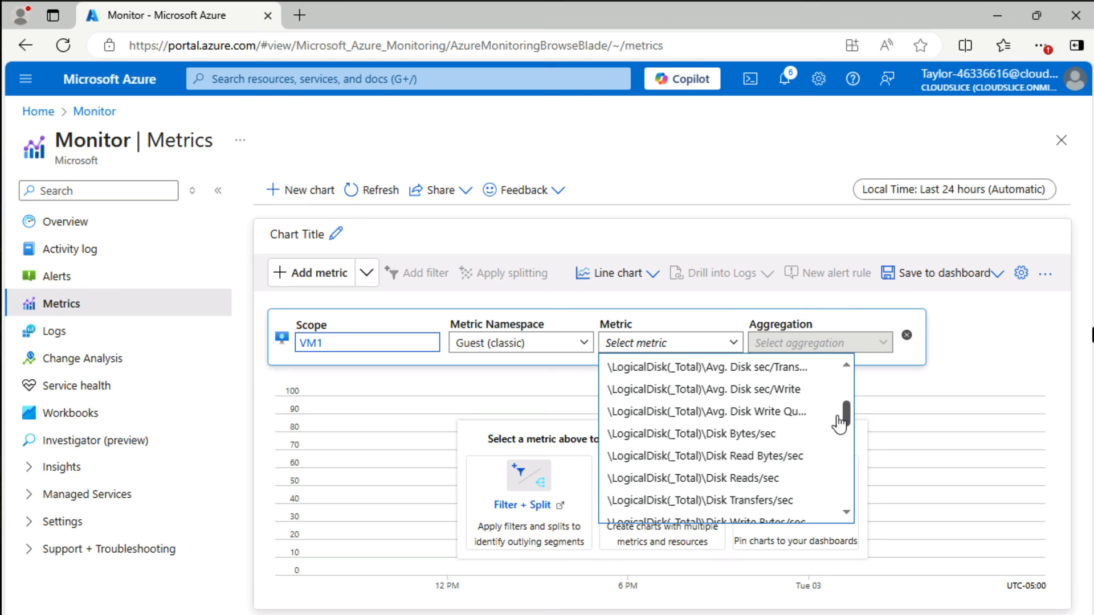
left_click(745, 436)
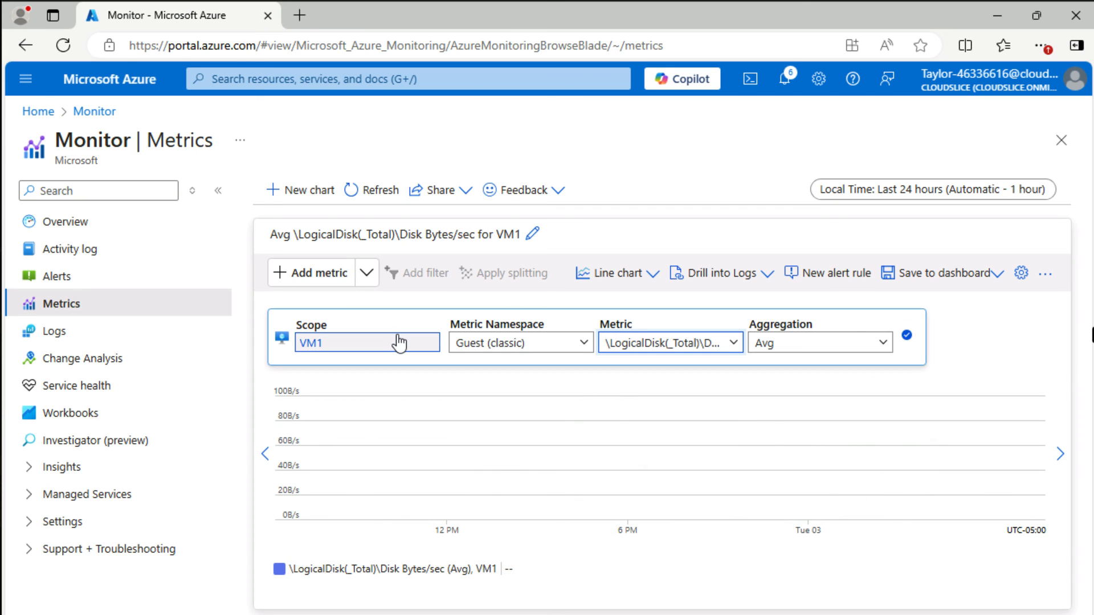
- Set the time range of the metrics chart to the last 30 minutes and apply it
left_click(927, 199)
left_click(777, 251)
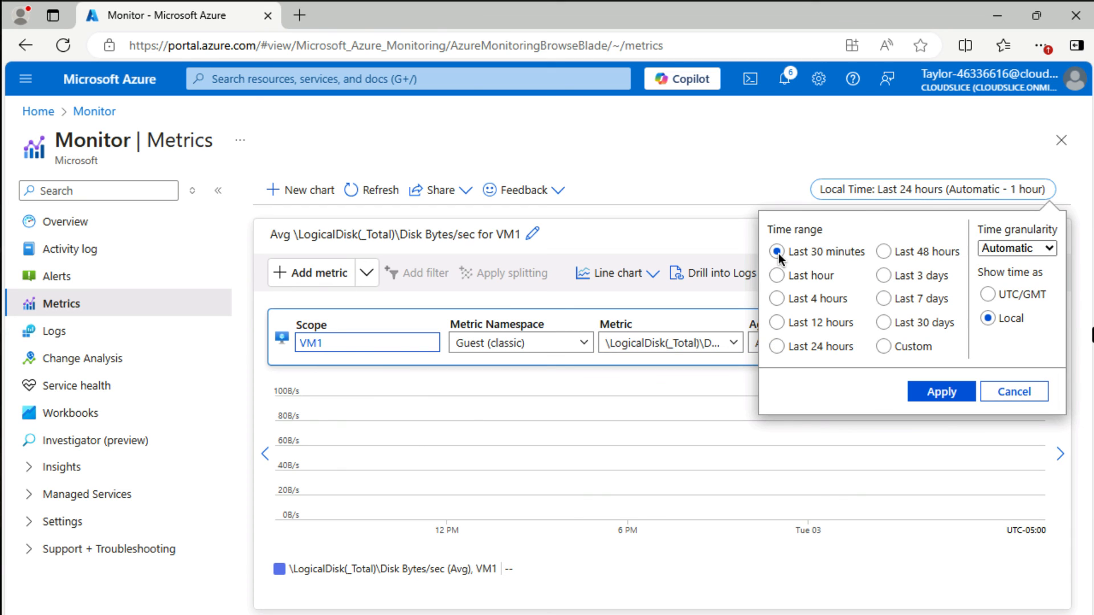
left_click(937, 392)
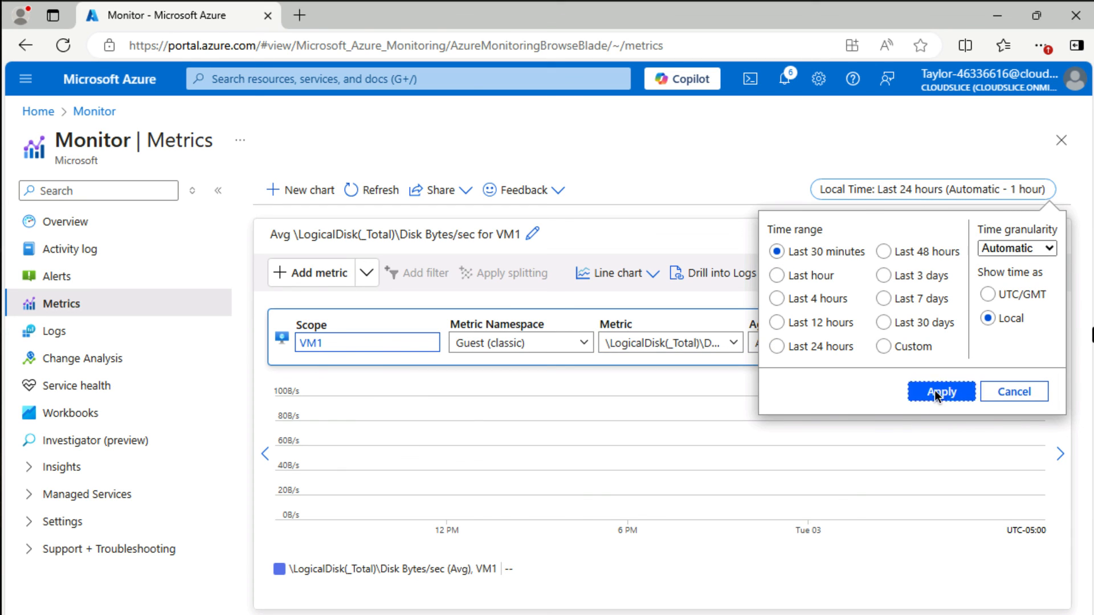